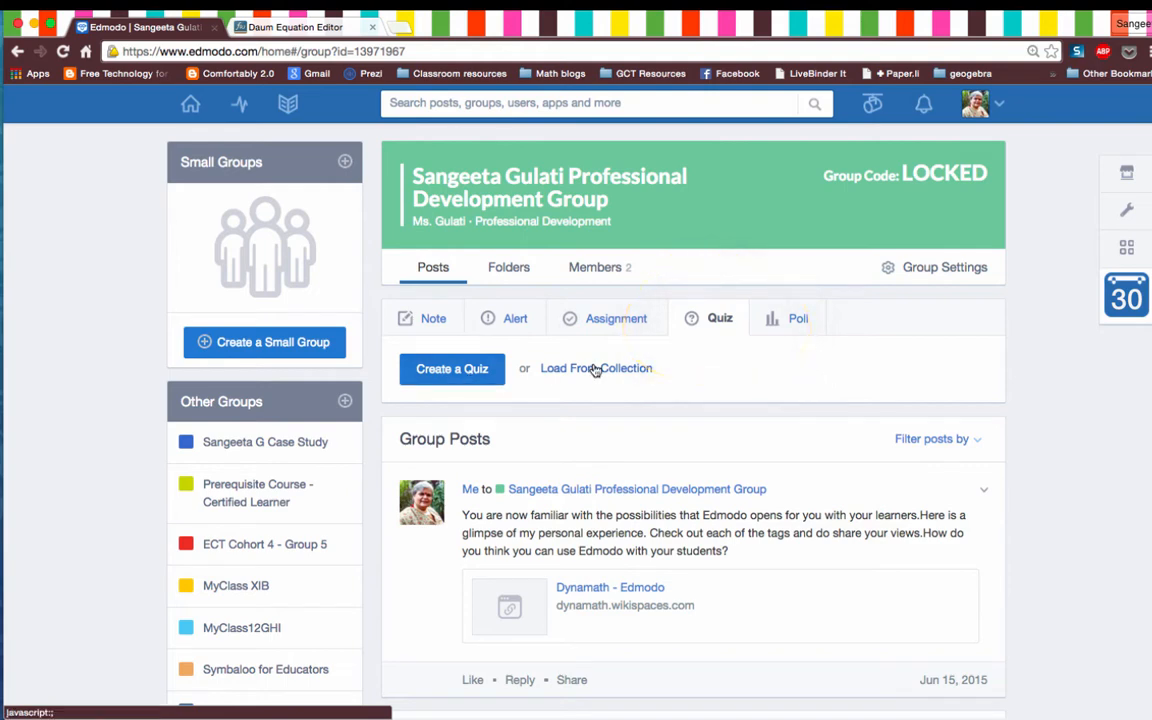
Create a new quiz and add a Multiple Choice question as its first question.
click(478, 370)
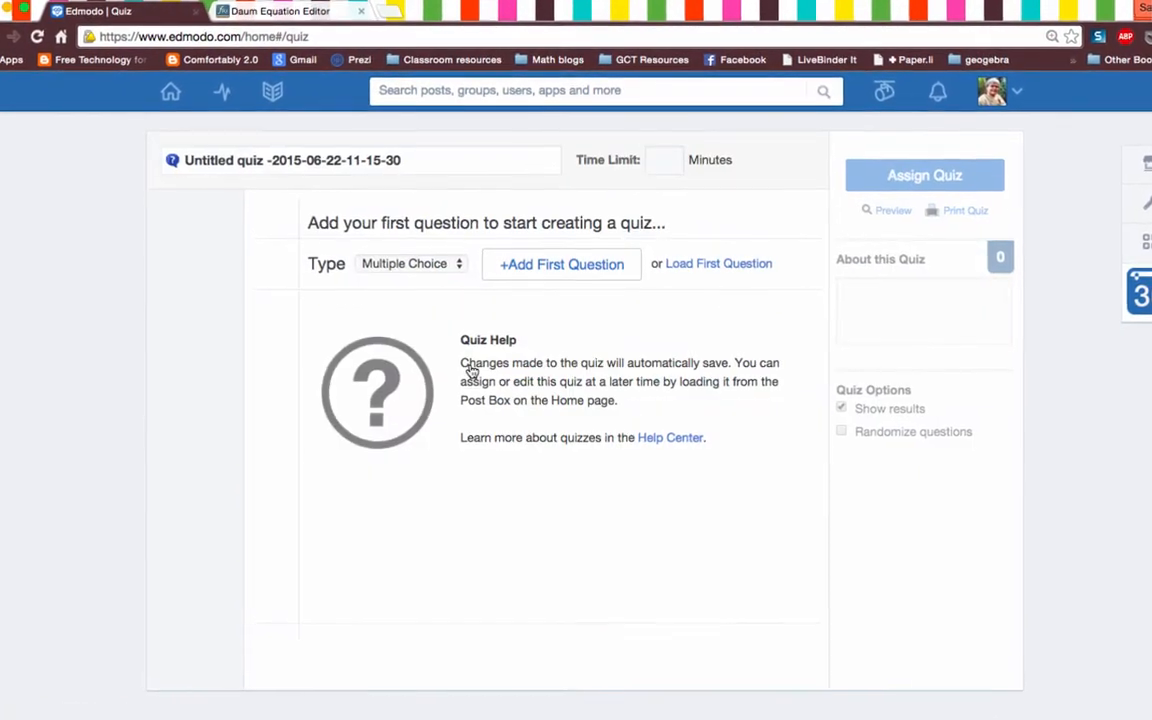
click(457, 264)
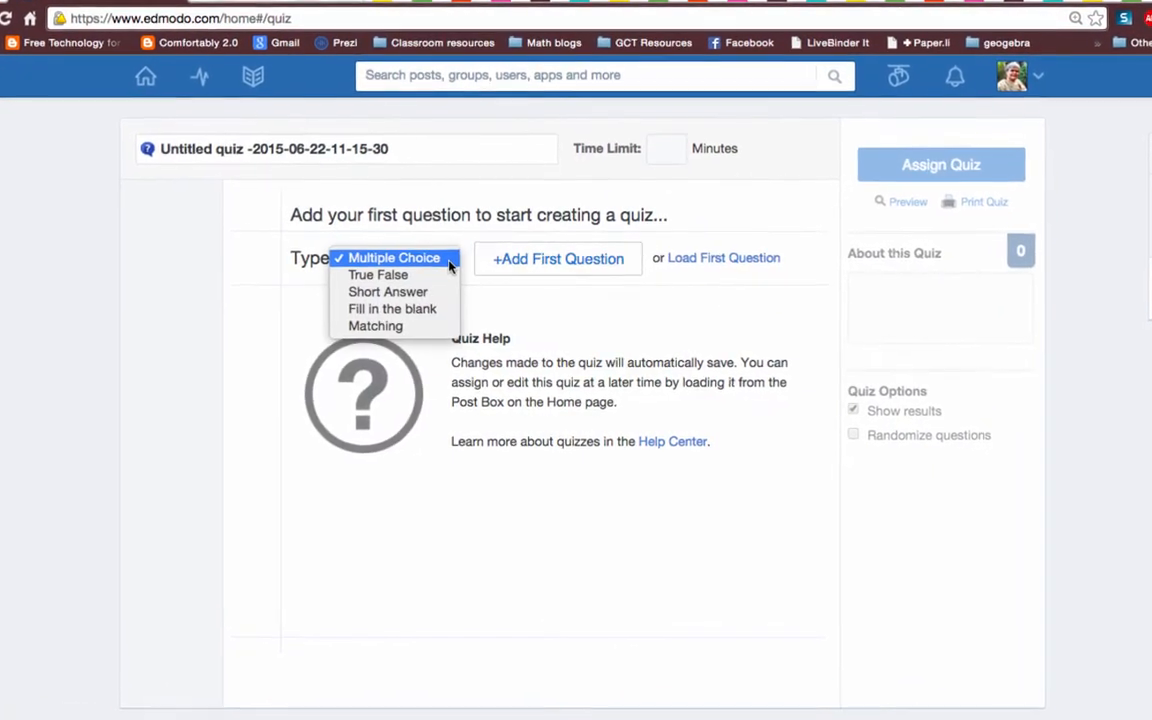
click(515, 261)
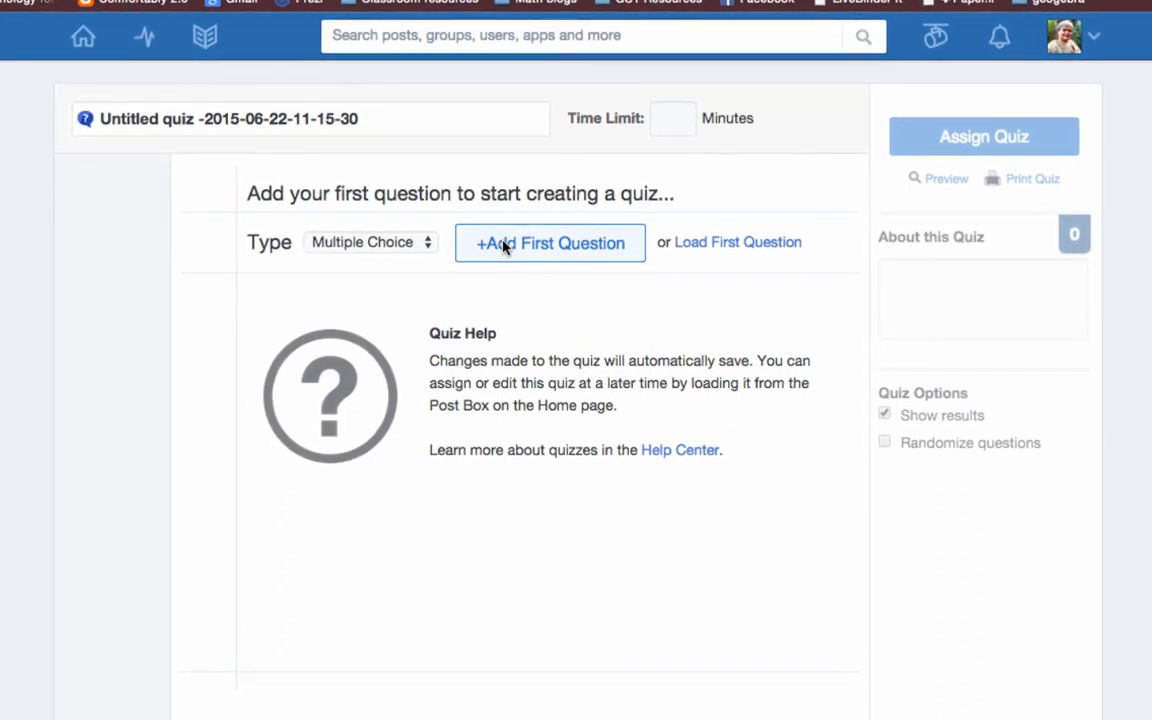
click(516, 246)
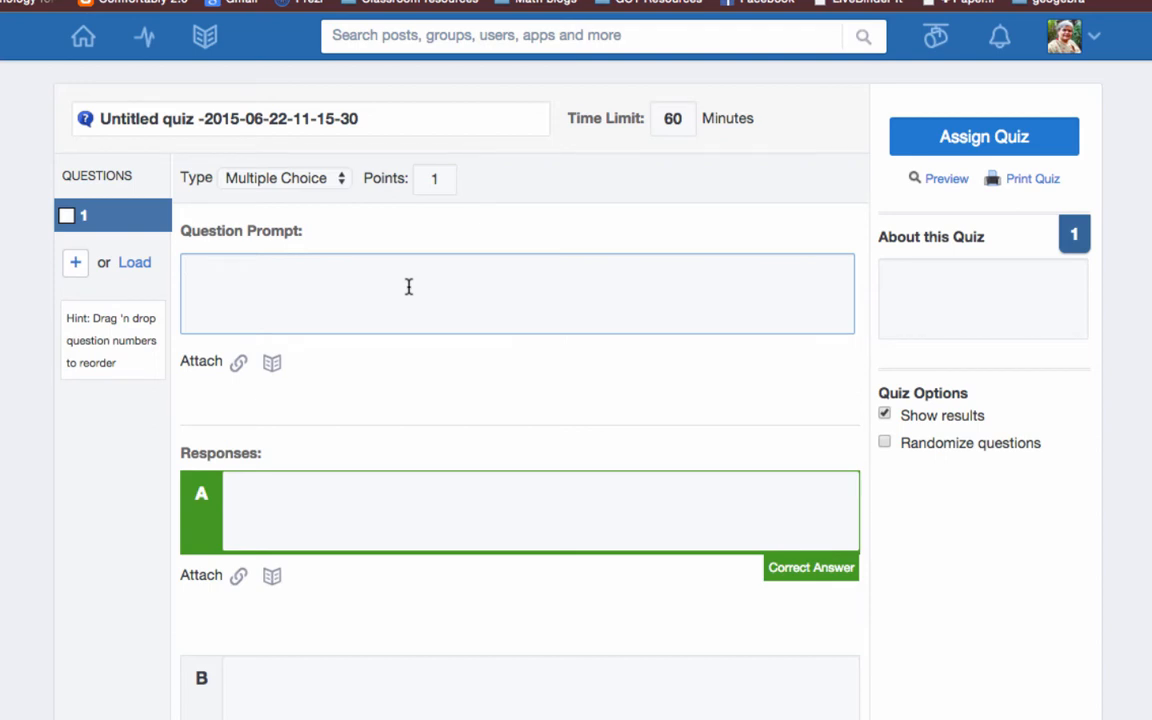
Begin the first question's prompt with the text "Roots of quadratic equation".
text(Roots of)
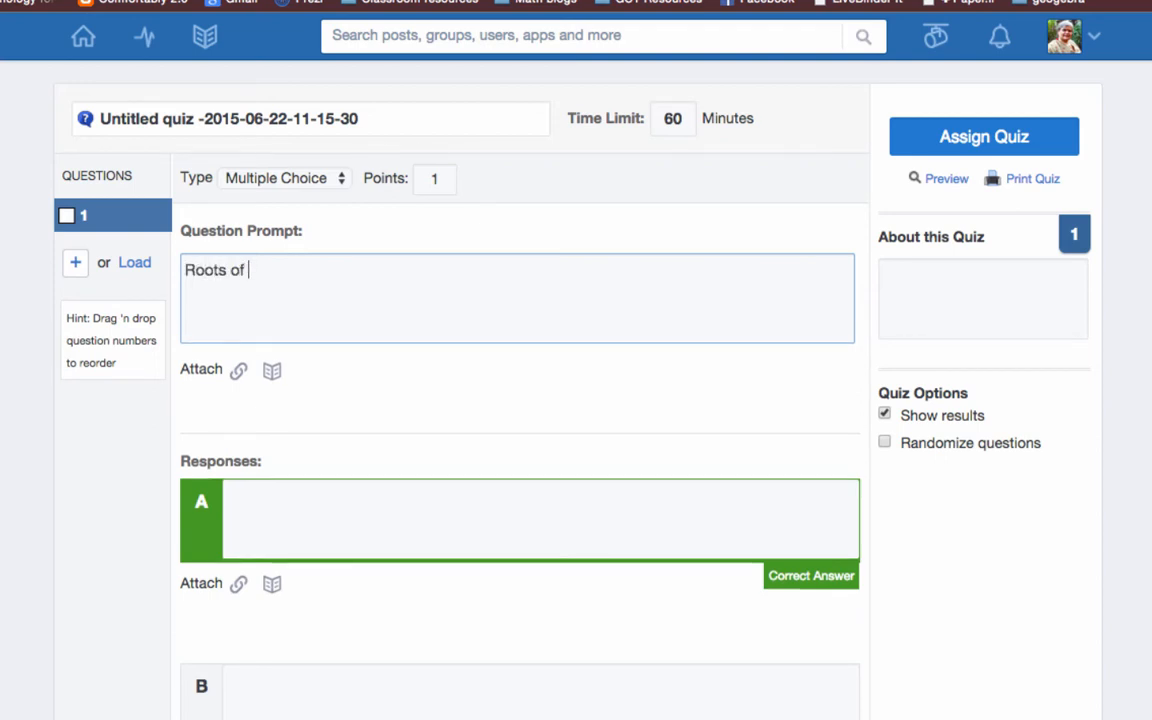
text(quadratic eq)
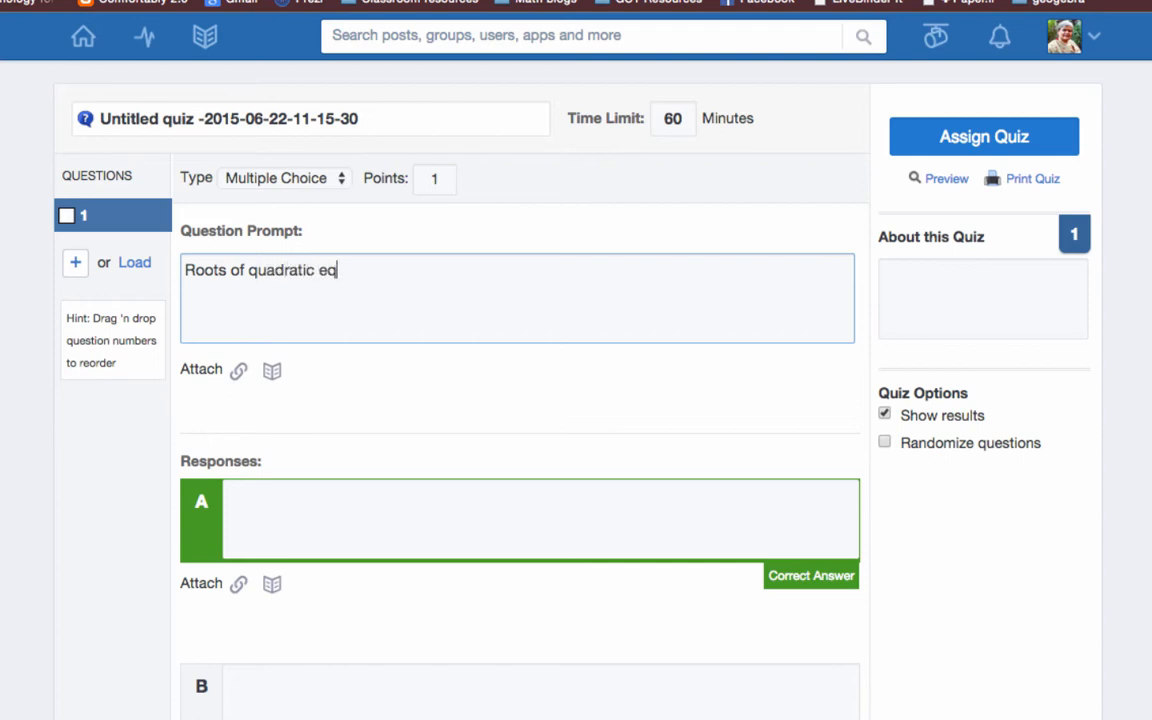
text(uat)
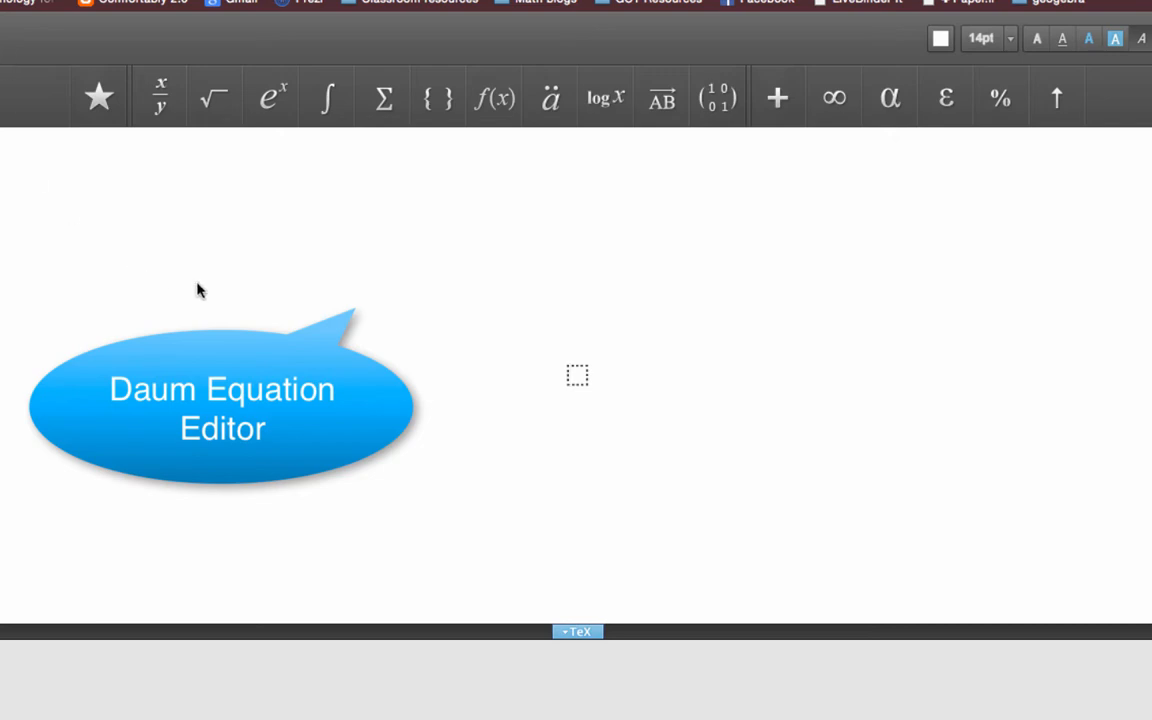
In the Daum Equation Editor, build the equation x²+5x-6=0, using a superscript template for the squared term.
mouse_move(857, 123)
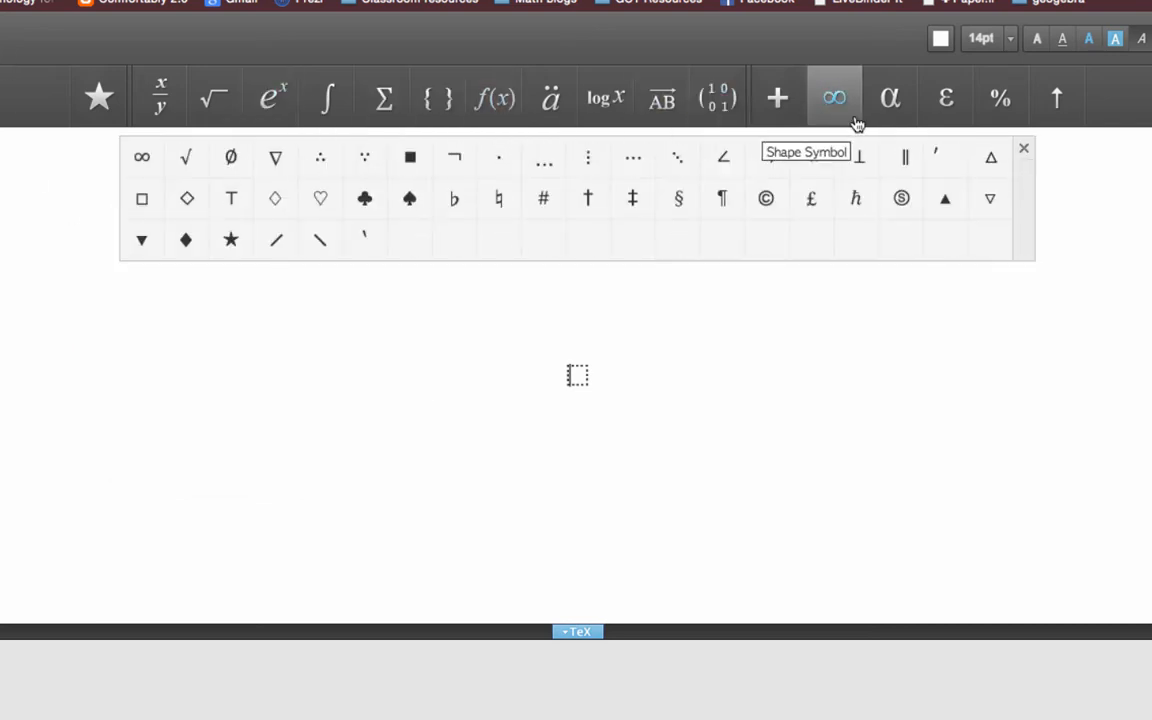
mouse_move(275, 115)
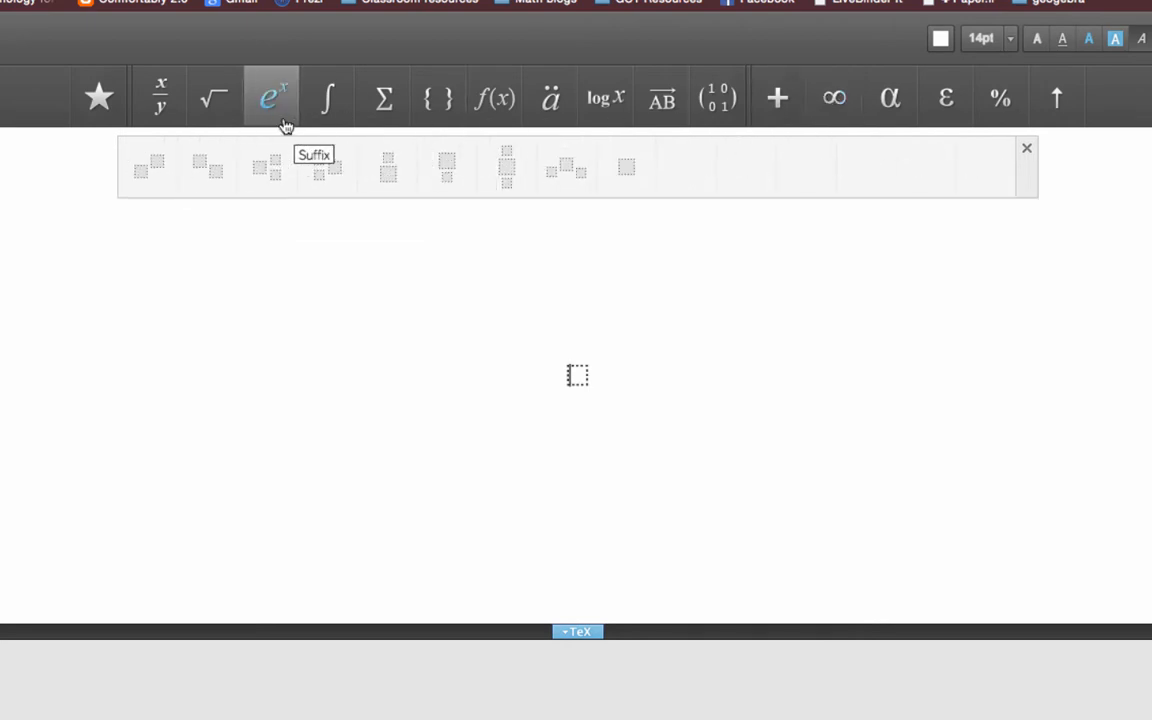
click(150, 178)
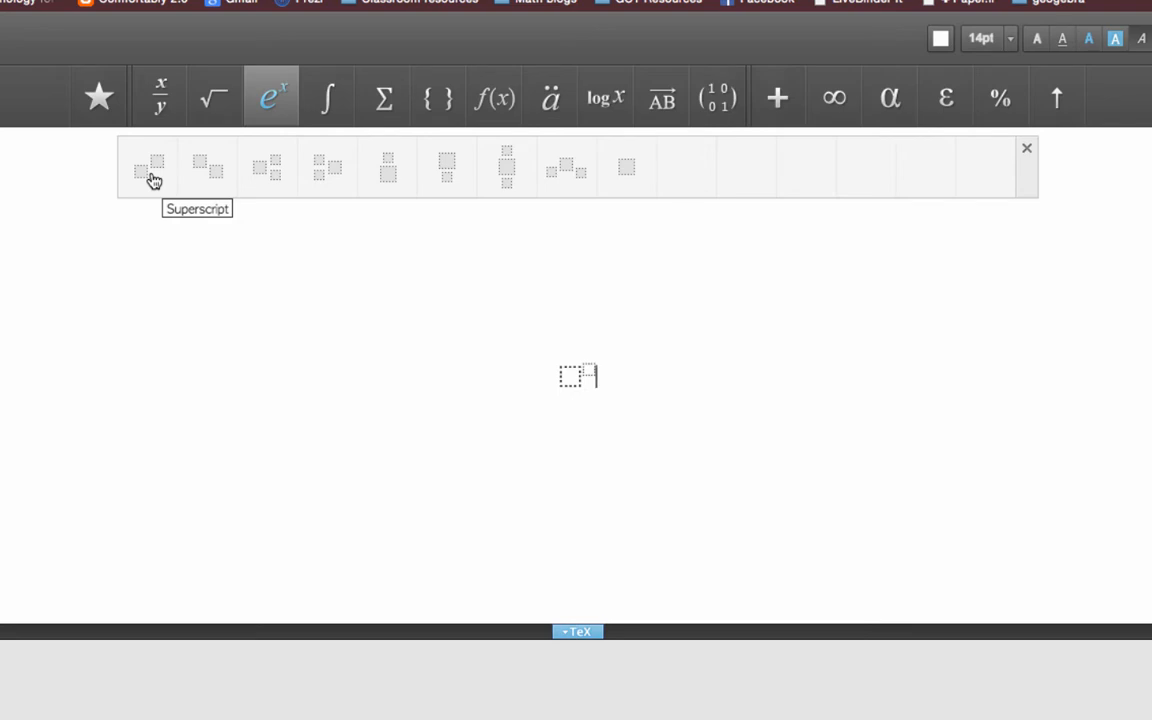
text(x)
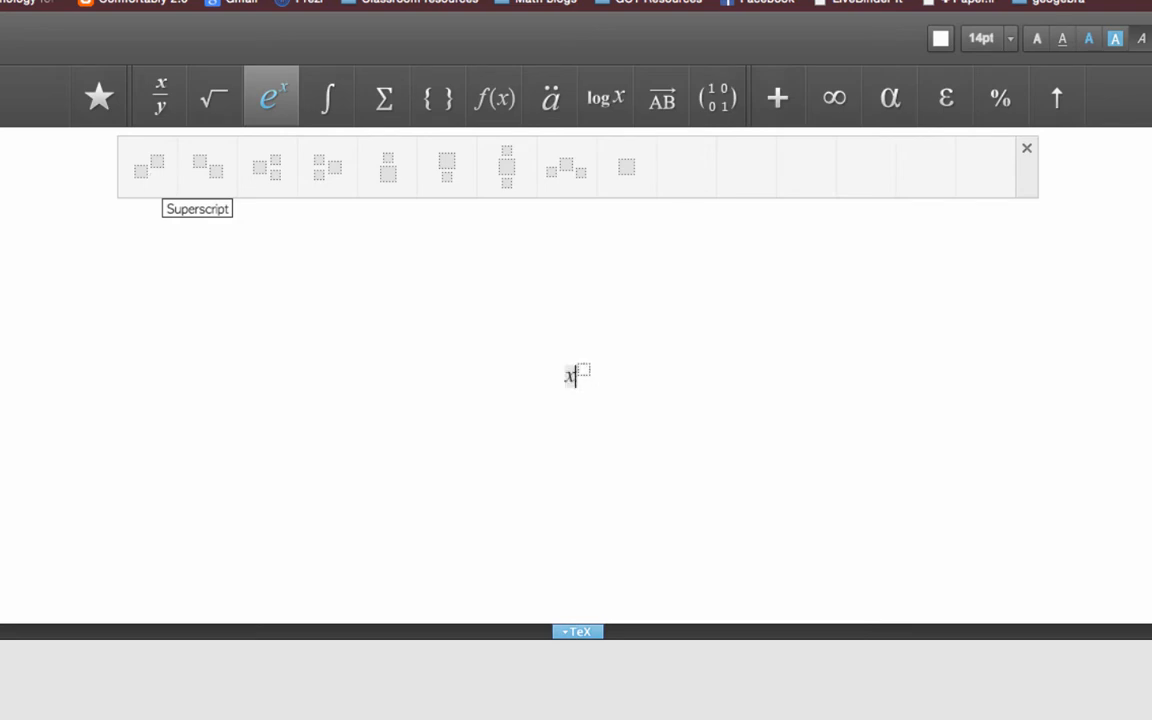
text(2+5x)
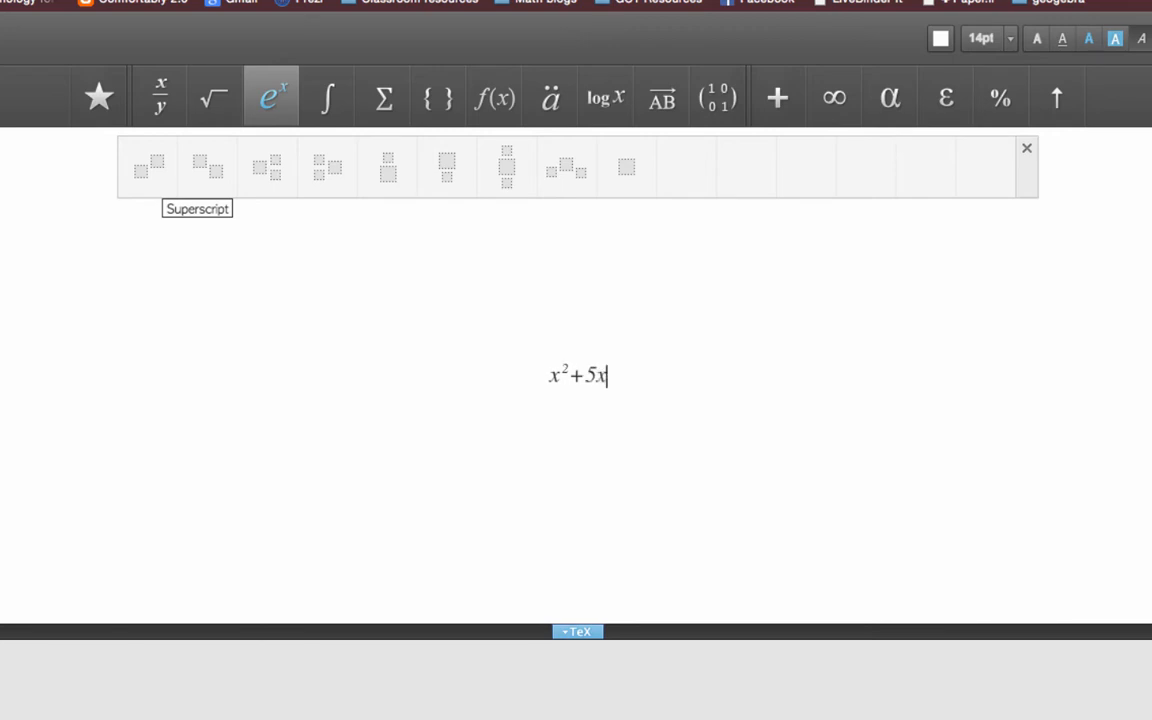
text(-6)
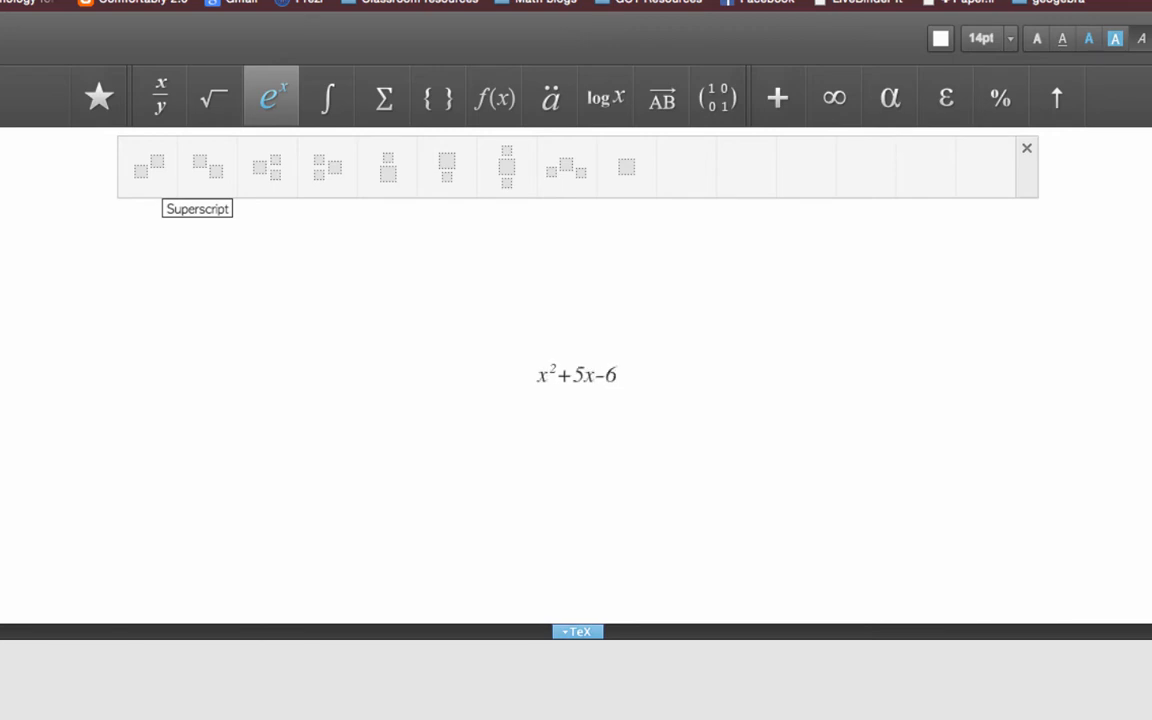
text(=0)
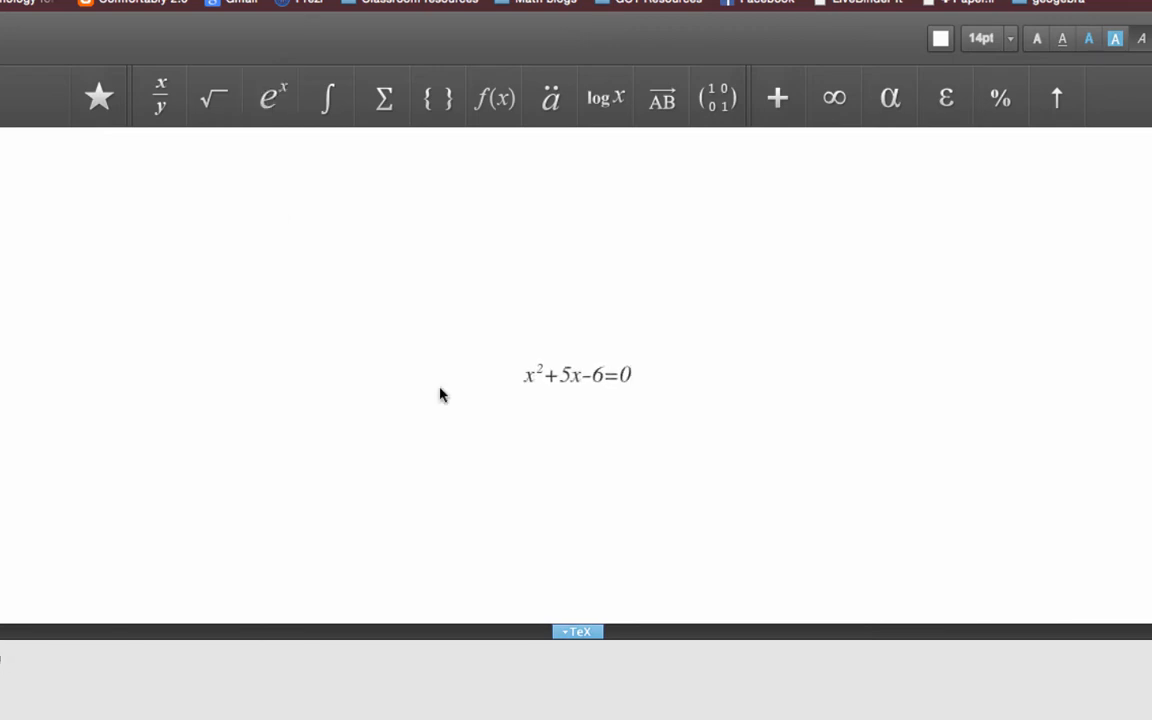
Copy the equation into the Edmodo question prompt as { x }^{ 2 }+5x-6=0 between [math] and [/math] tags, followed by "are".
drag(523, 378, 643, 380)
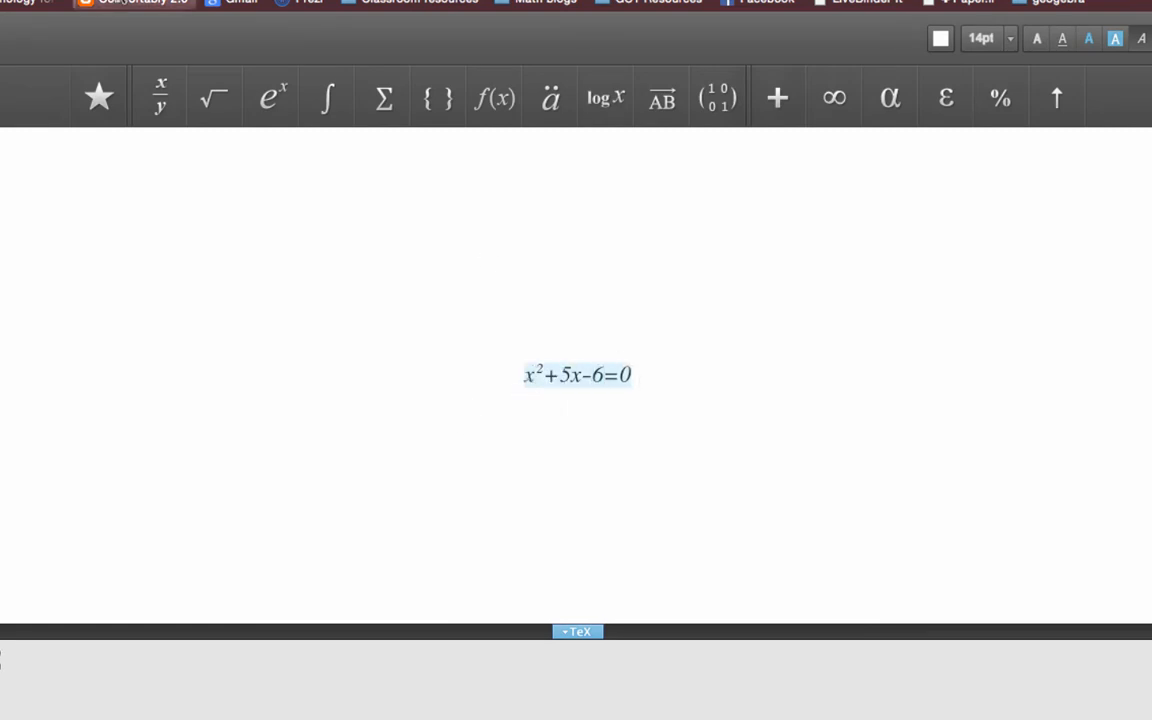
key(ctrl+Tab)
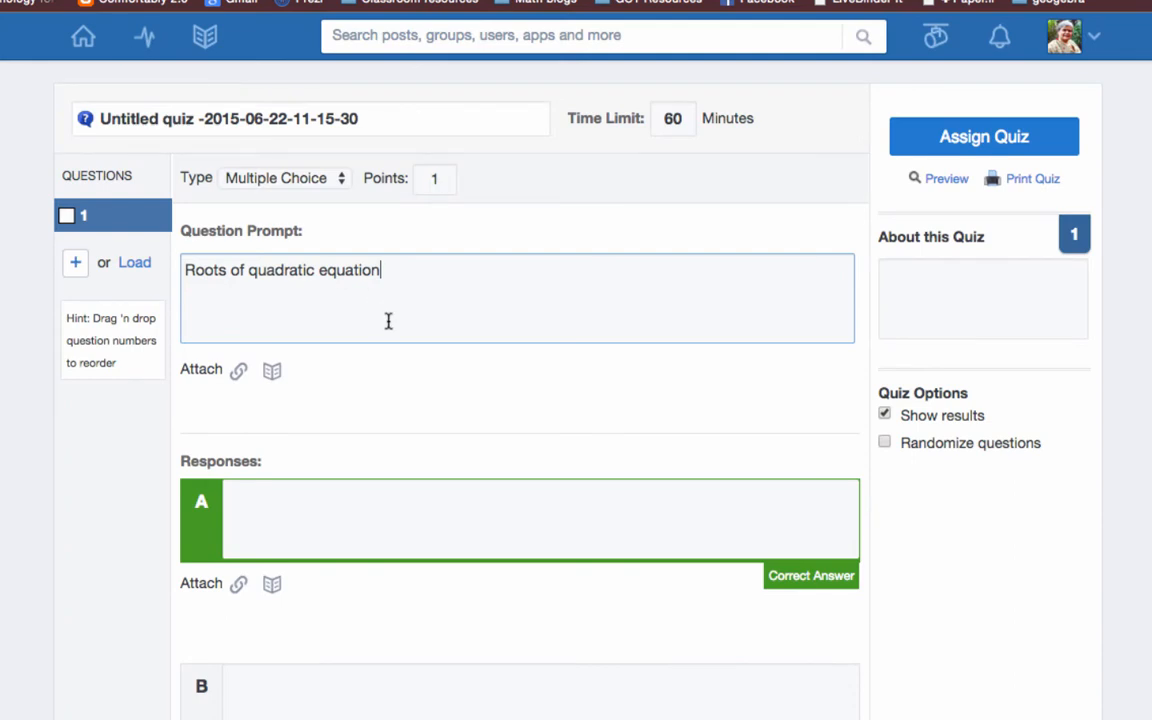
click(405, 290)
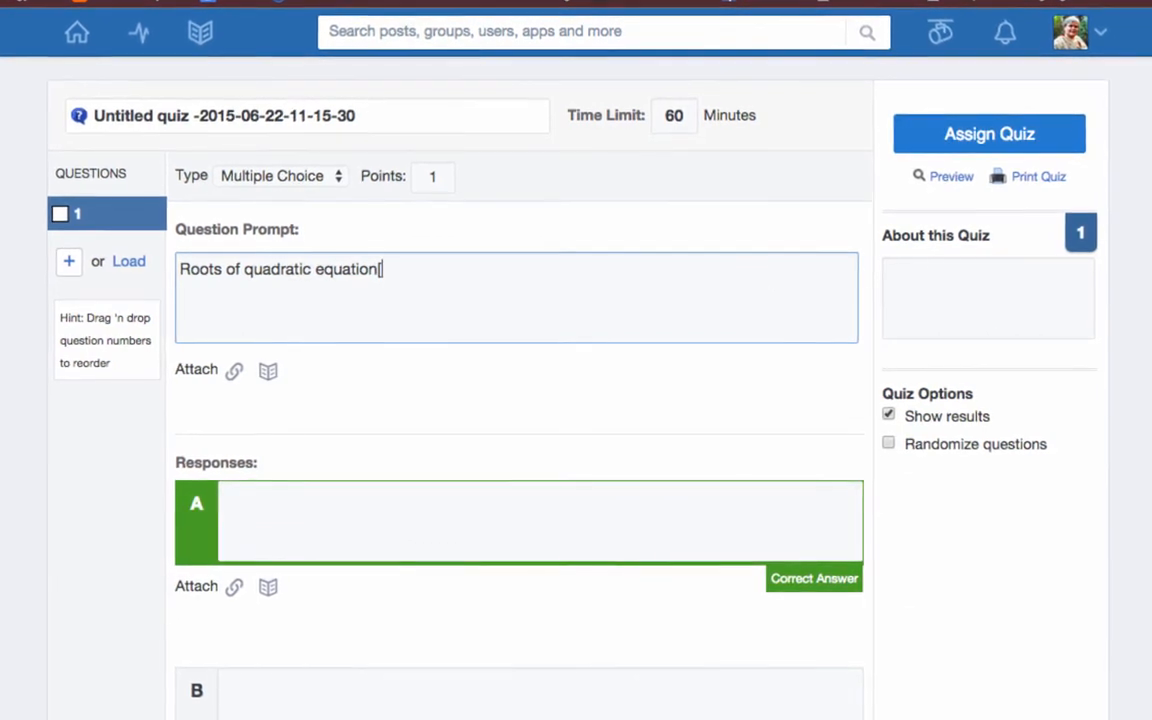
text([math)
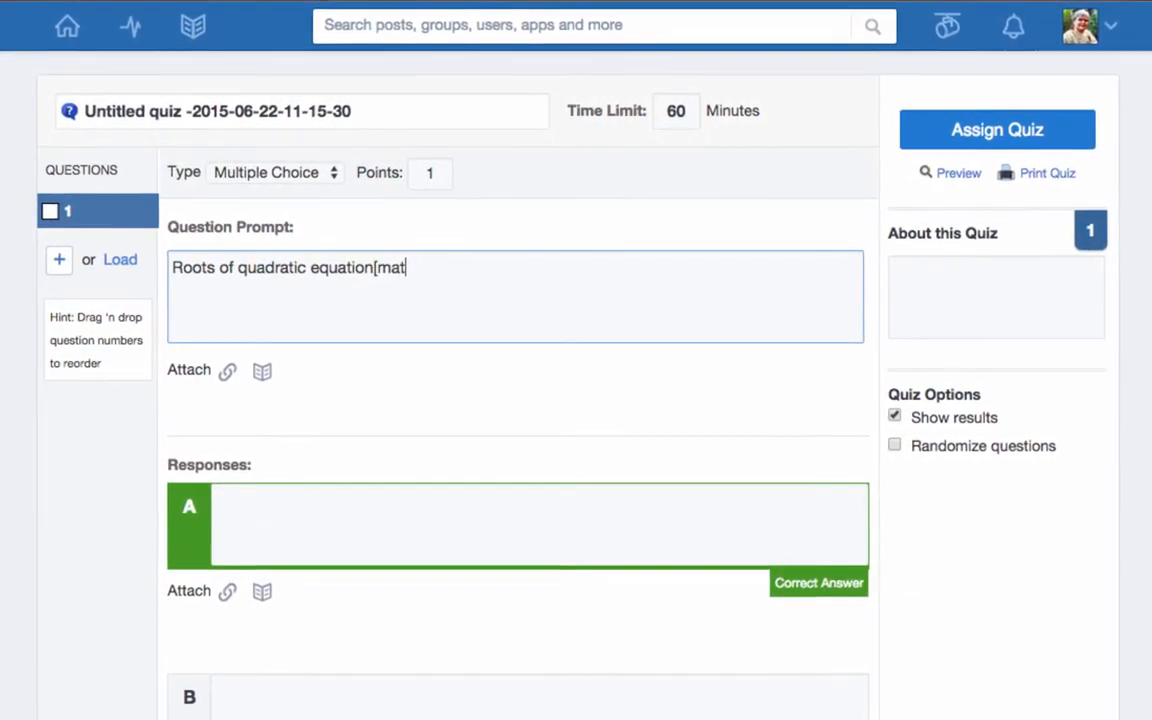
text(])
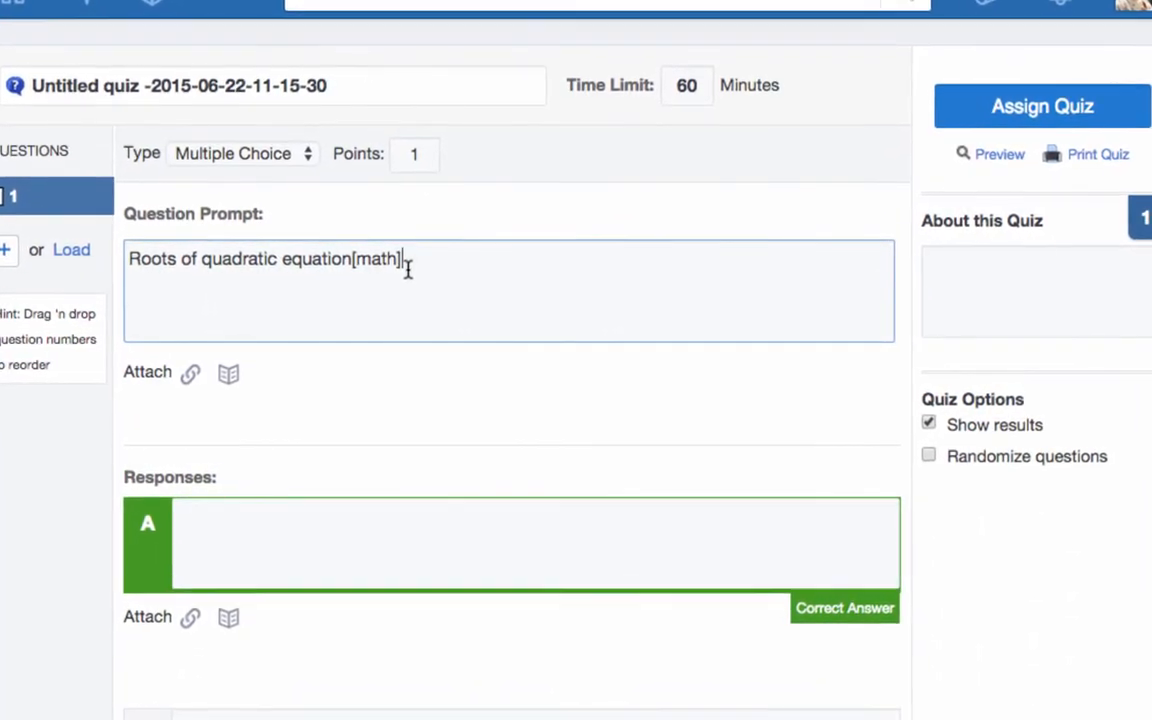
text({ x }^{ 2 }+5x-6=0)
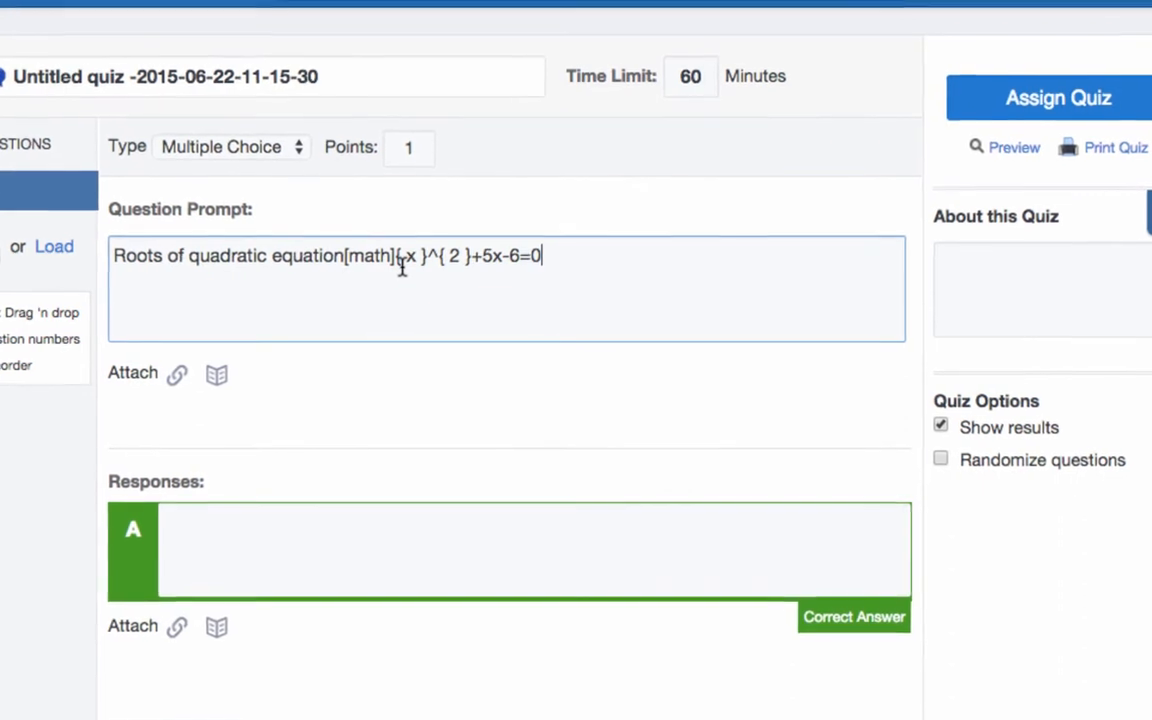
text([/)
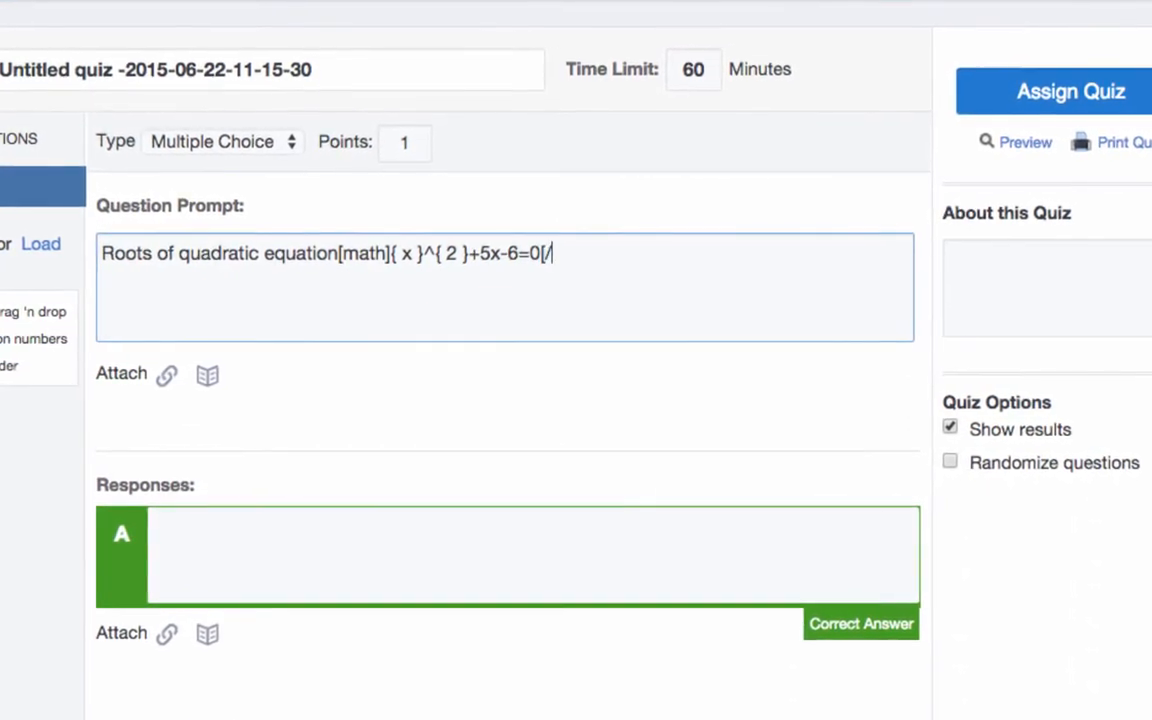
text(math])
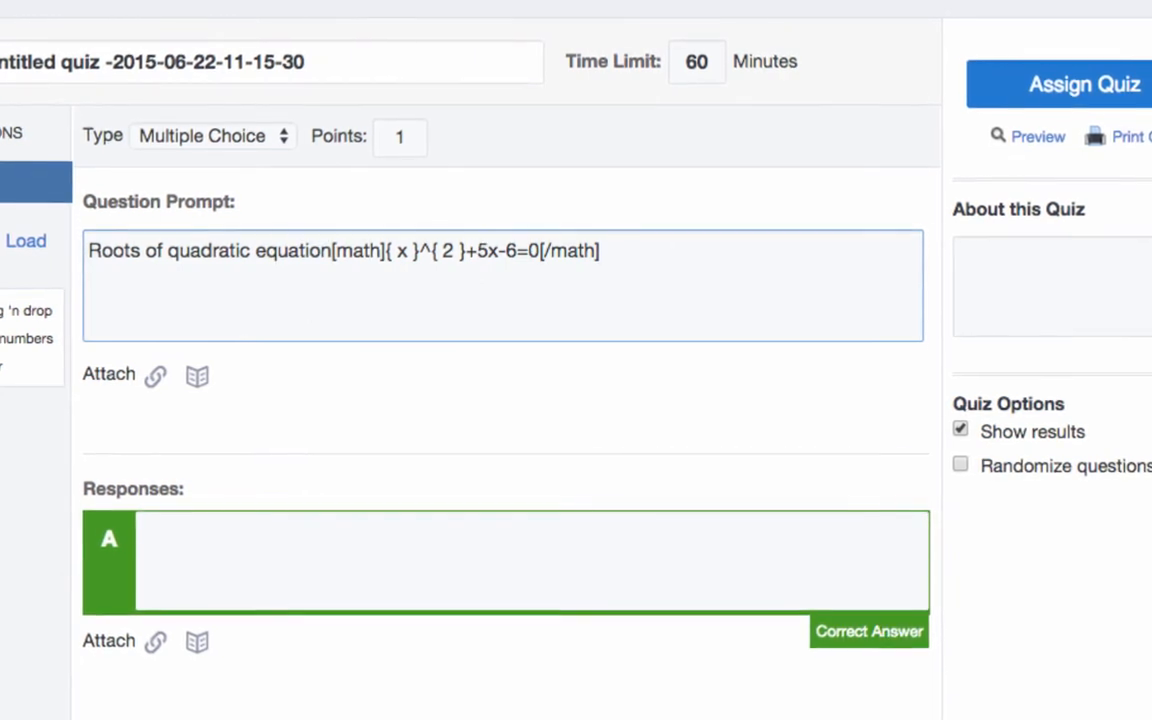
text( a)
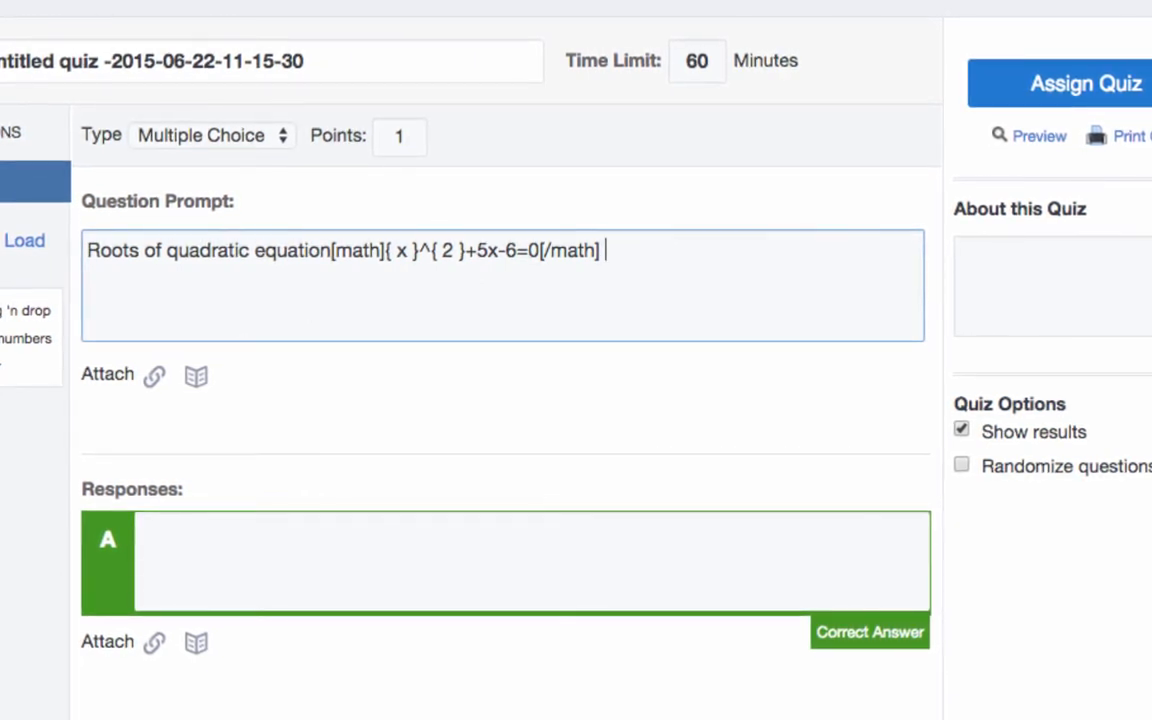
text(re)
Fill in the responses with 1,-6 as correct answer A, -1,6 as B and 3,2 as C.
click(218, 540)
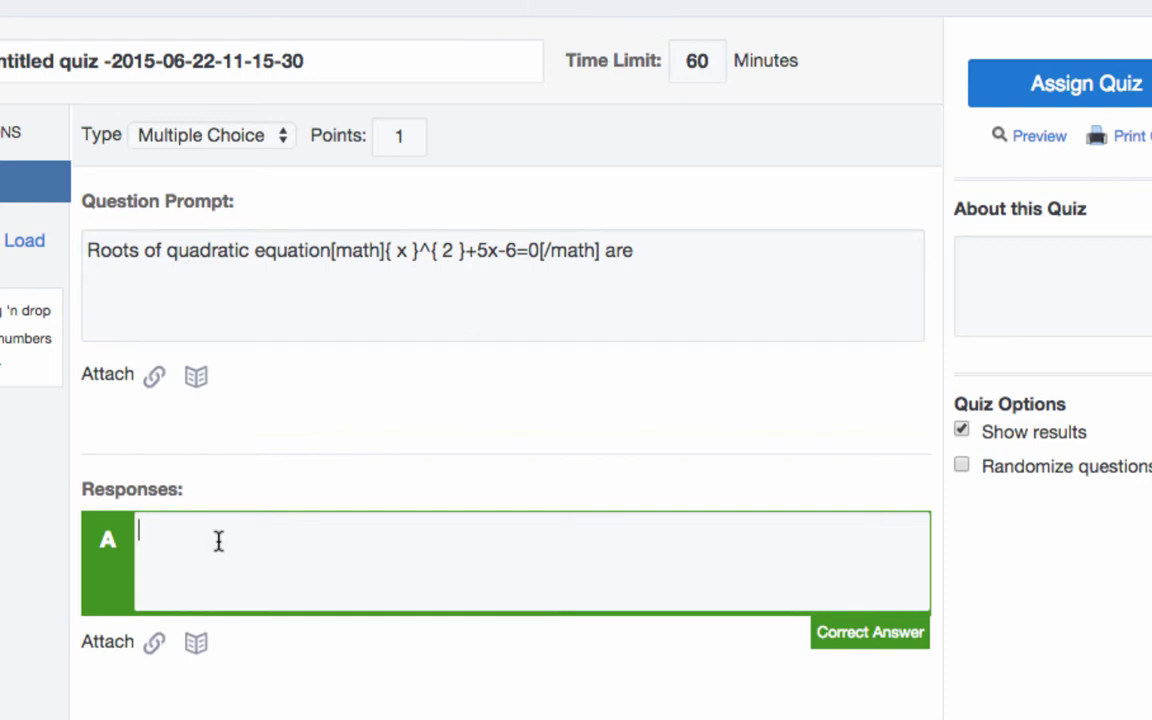
text(1,-6)
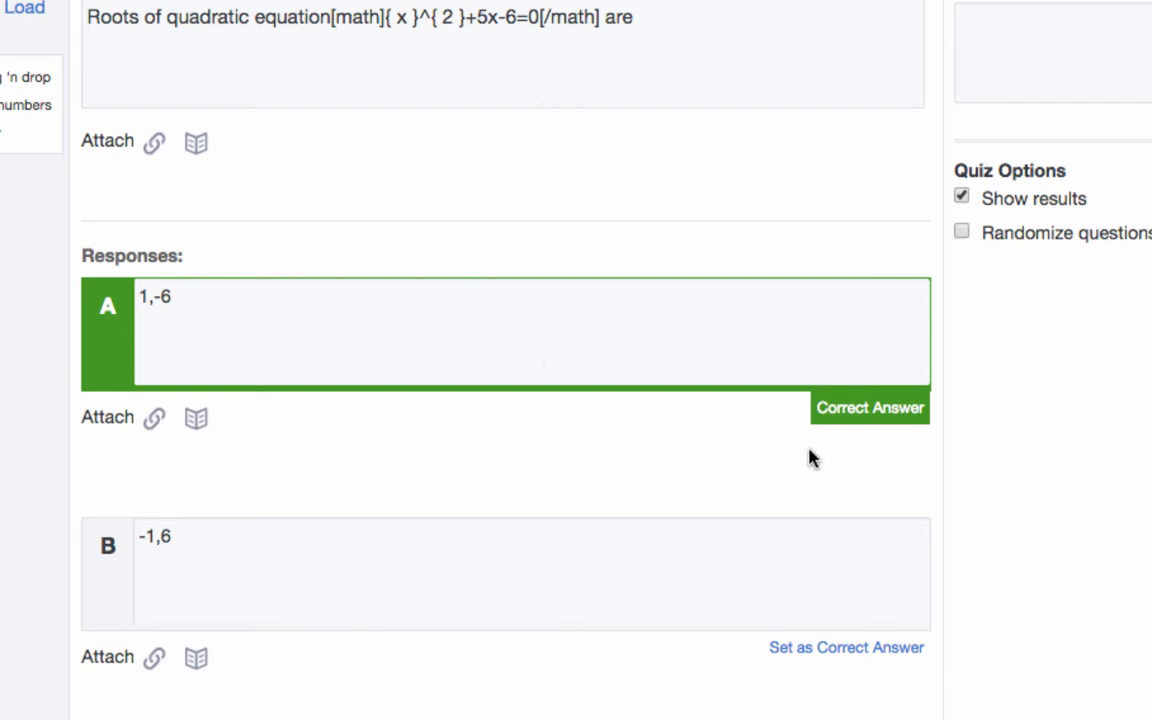
scroll(810, 458, down, 2)
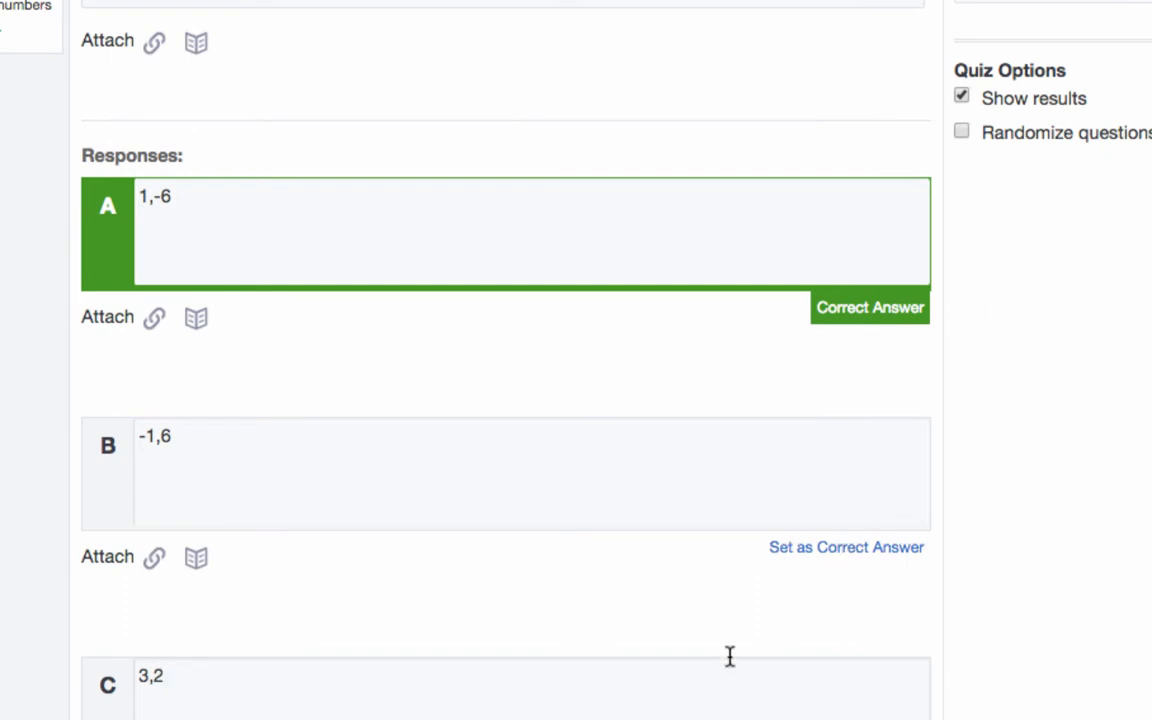
Preview the quiz, start it to check how the equation is rendered in question 1, and end the preview.
scroll(730, 656, up, 6)
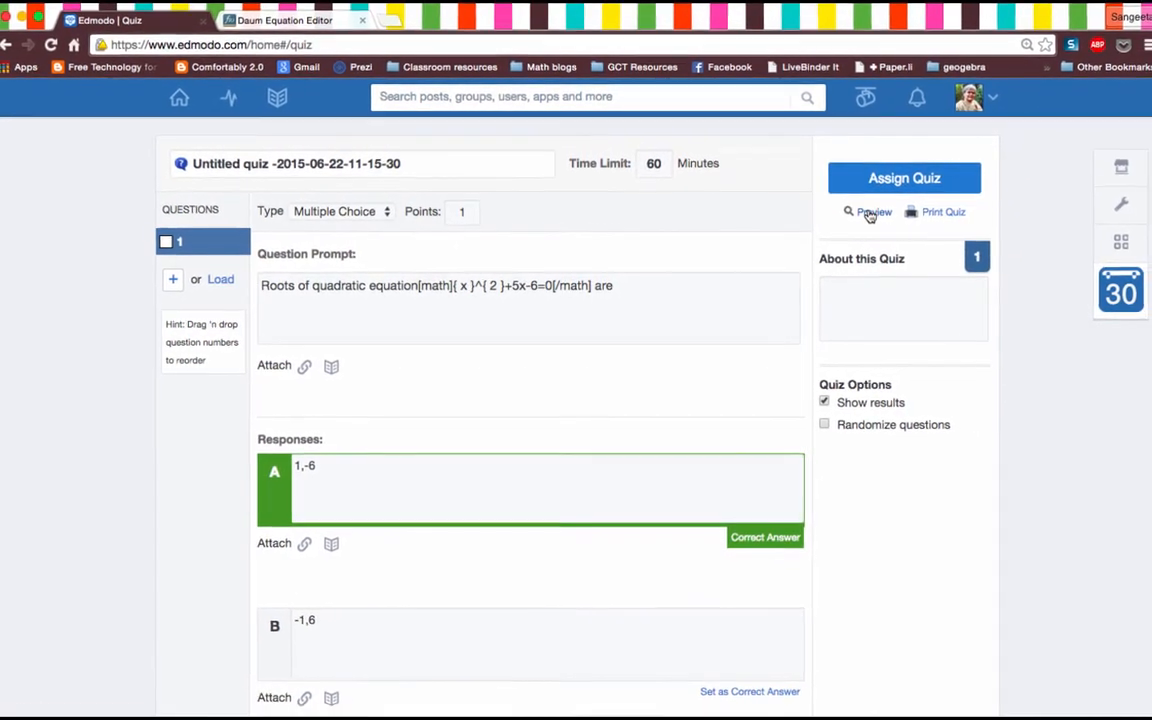
click(869, 214)
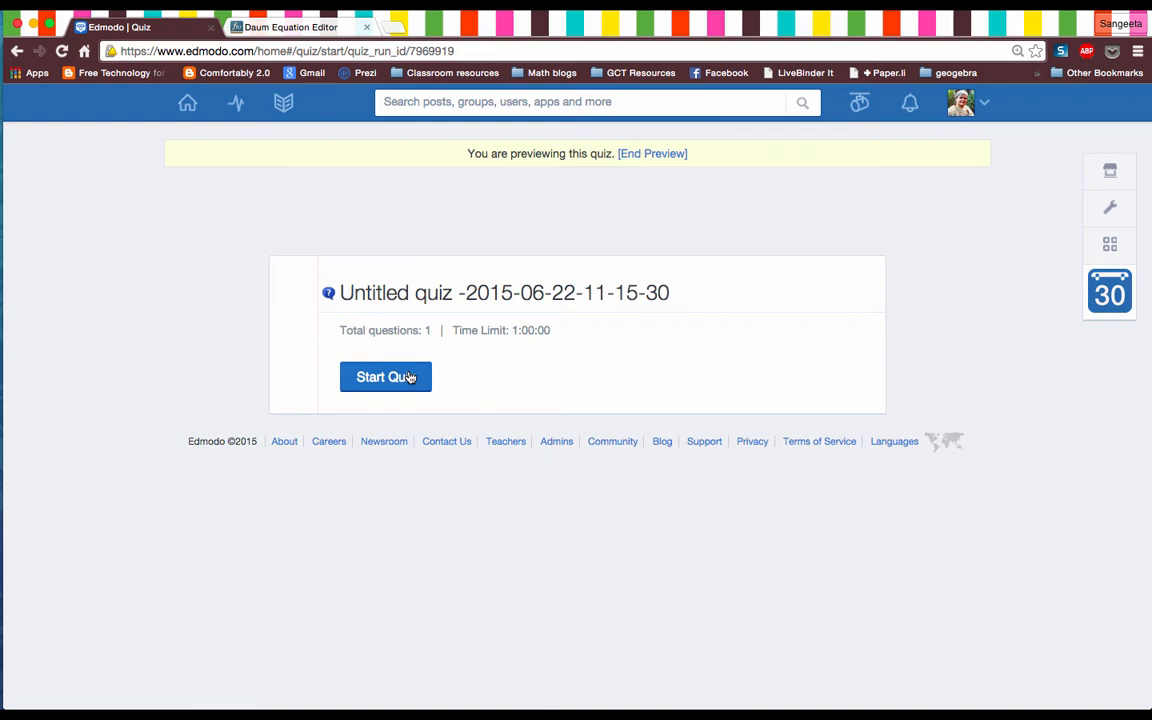
click(410, 377)
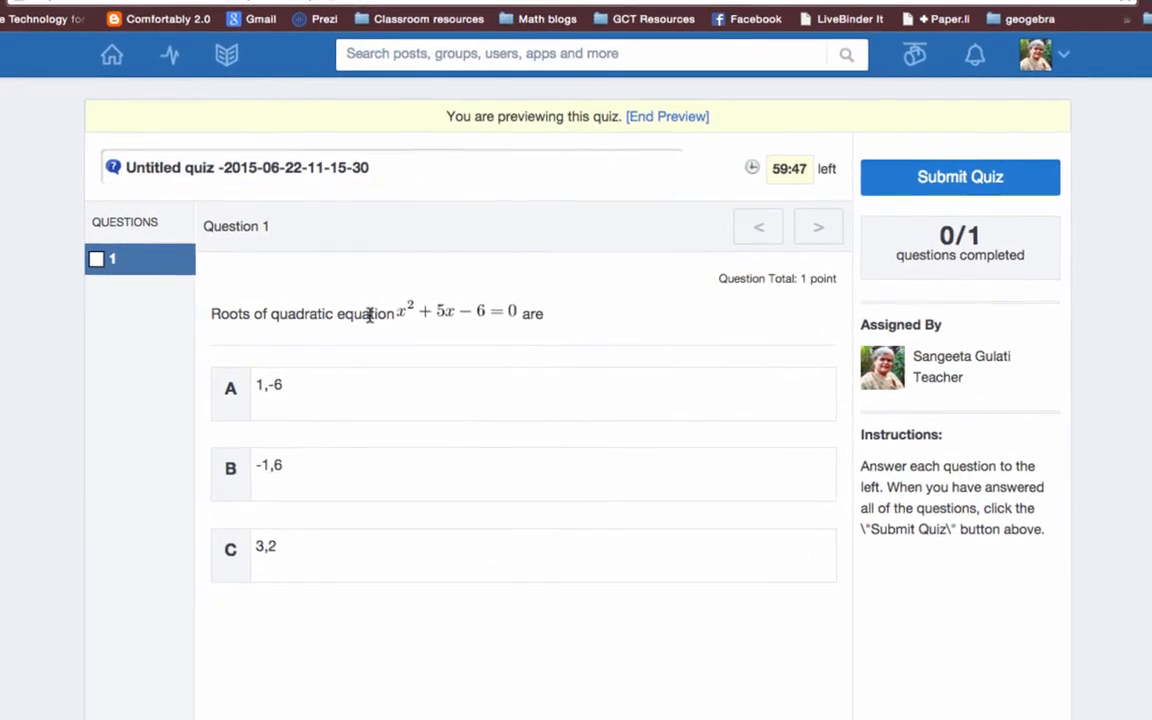
click(690, 119)
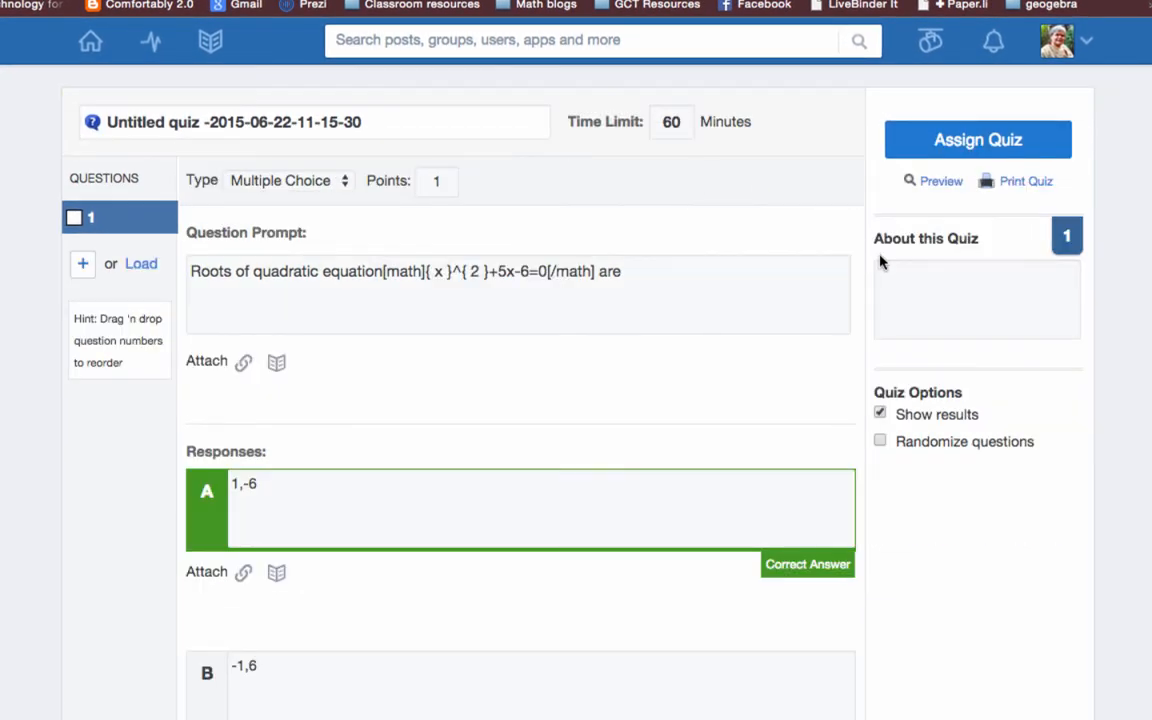
Add a second question to the quiz and set its type to Short Answer.
click(82, 265)
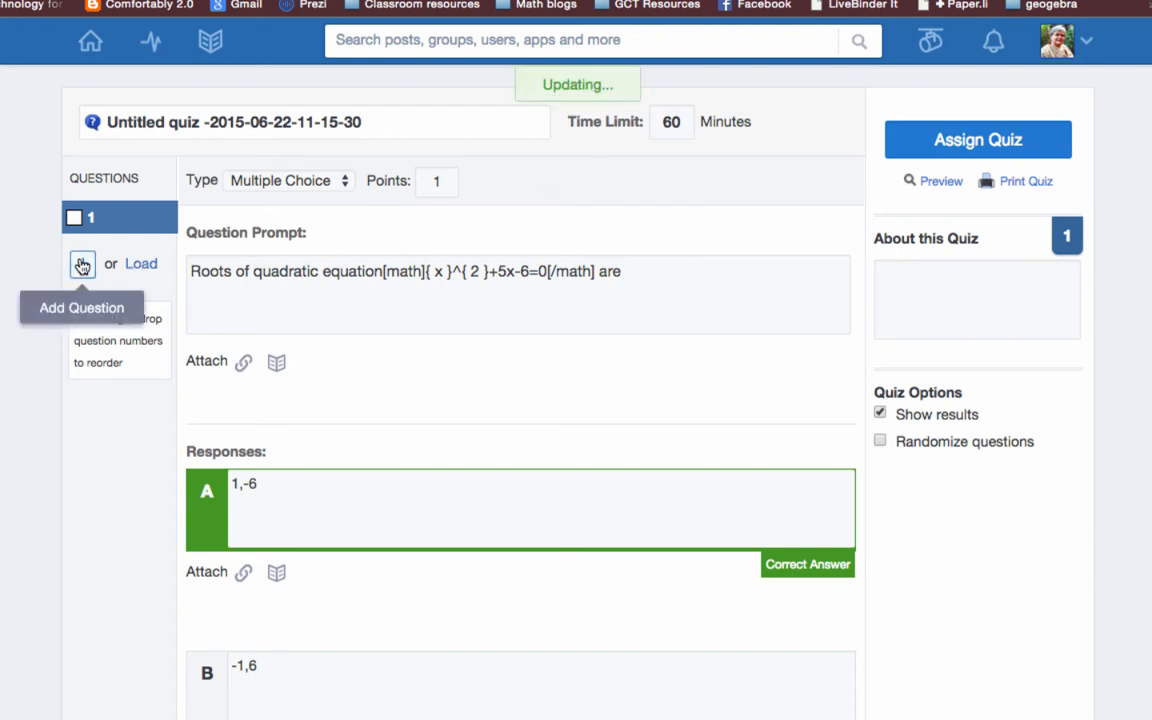
scroll(255, 219, up, 3)
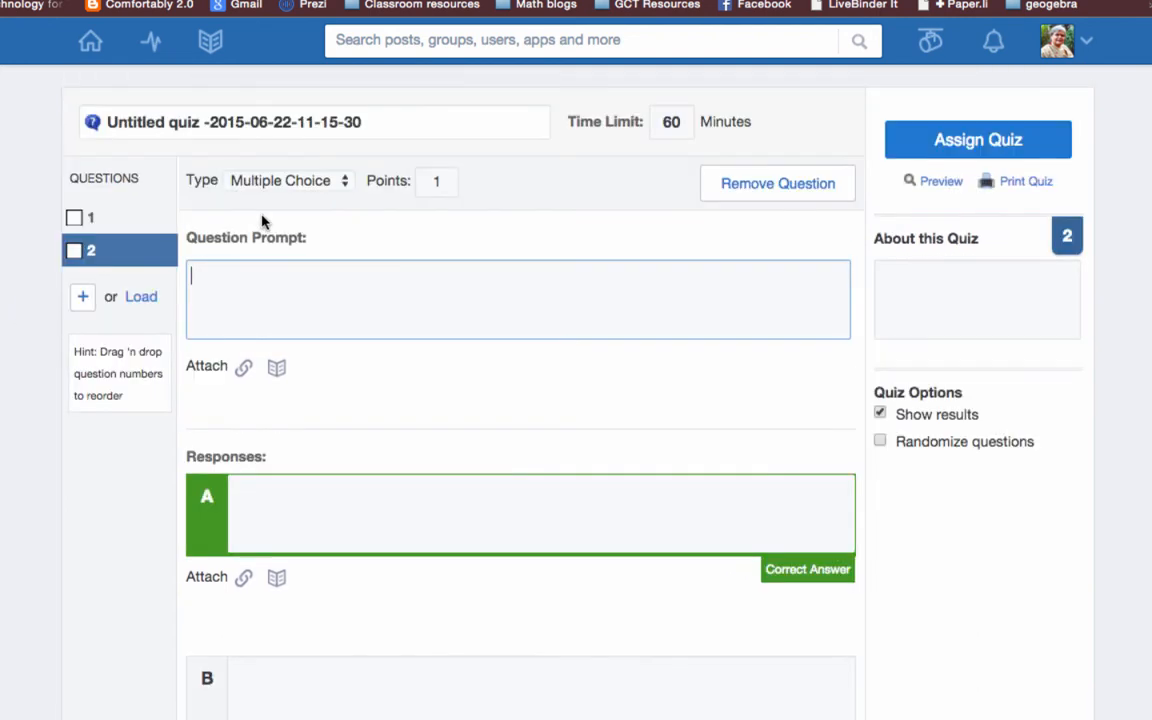
click(343, 190)
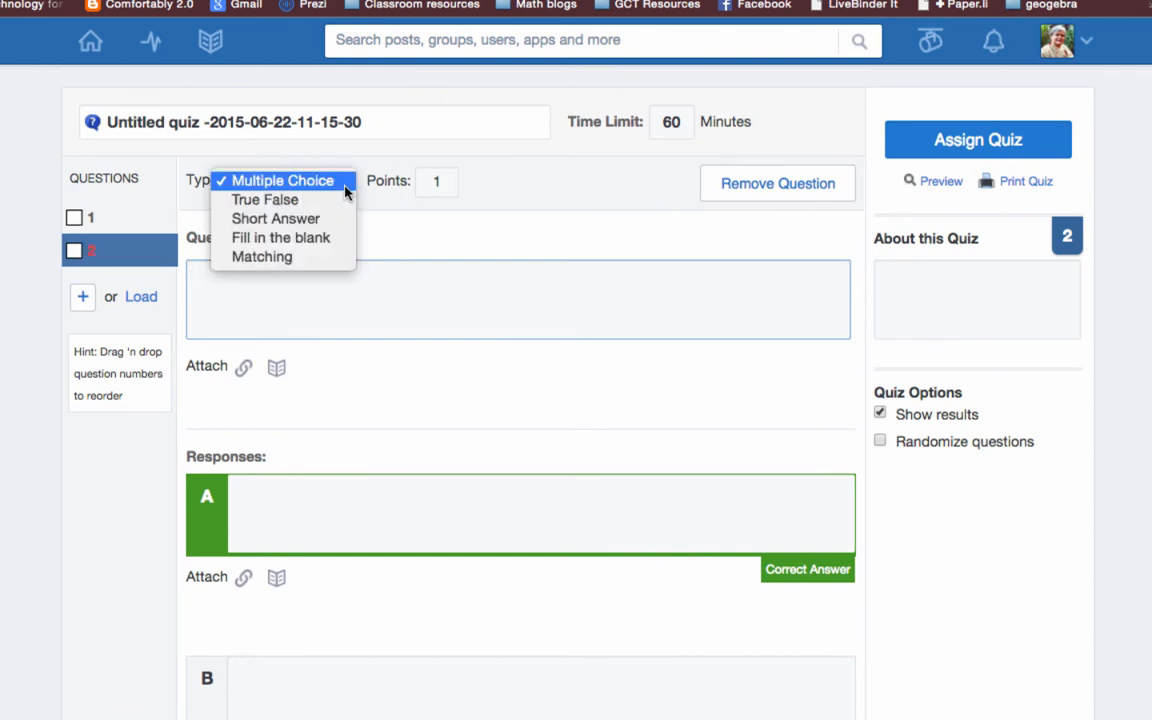
click(309, 222)
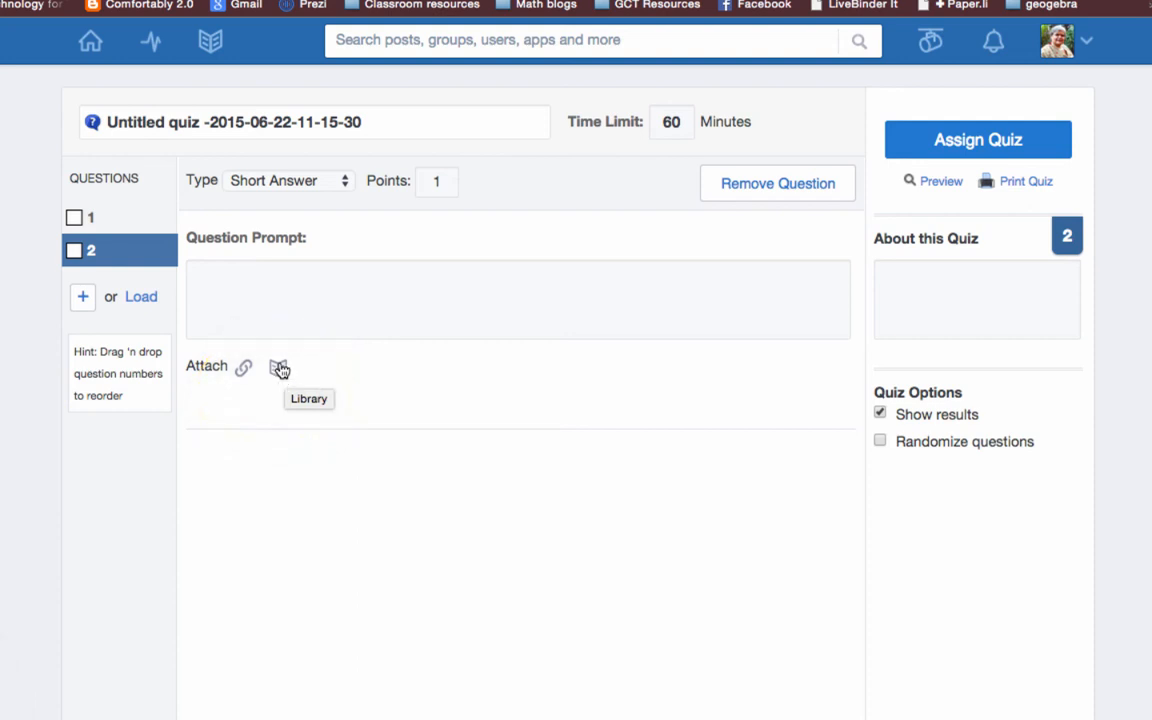
Attach Venn Diagram Problem2.png from the library to question 2 and begin its question prompt with "Find".
click(283, 372)
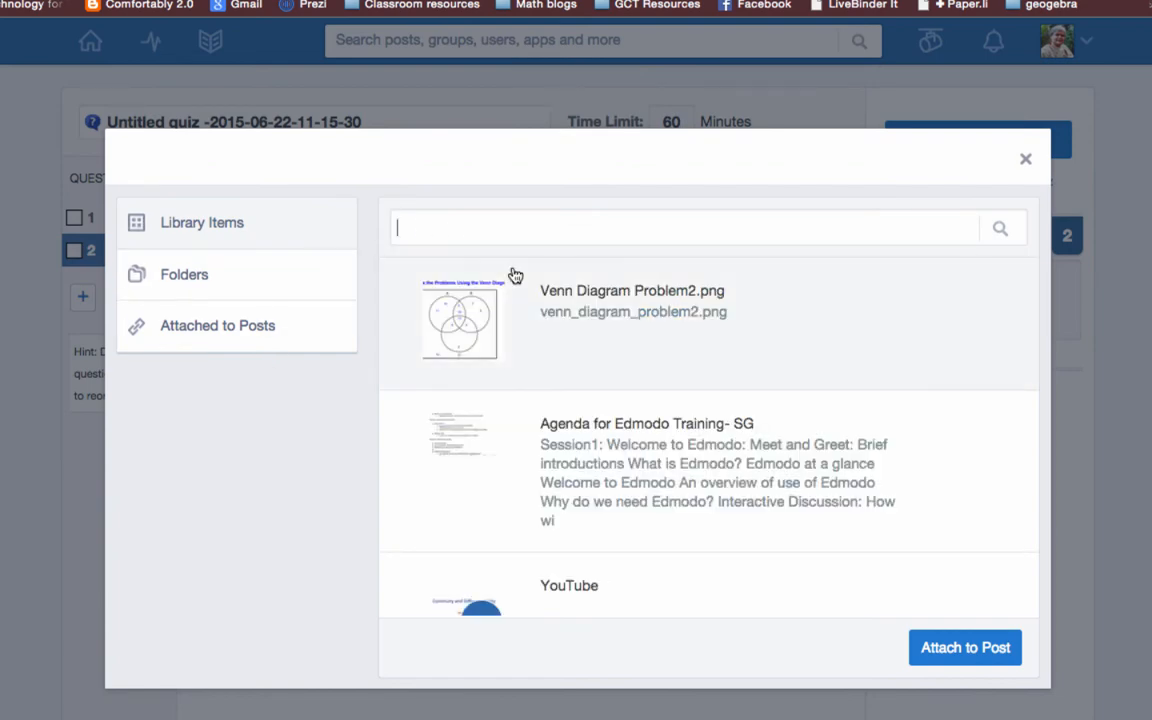
click(640, 364)
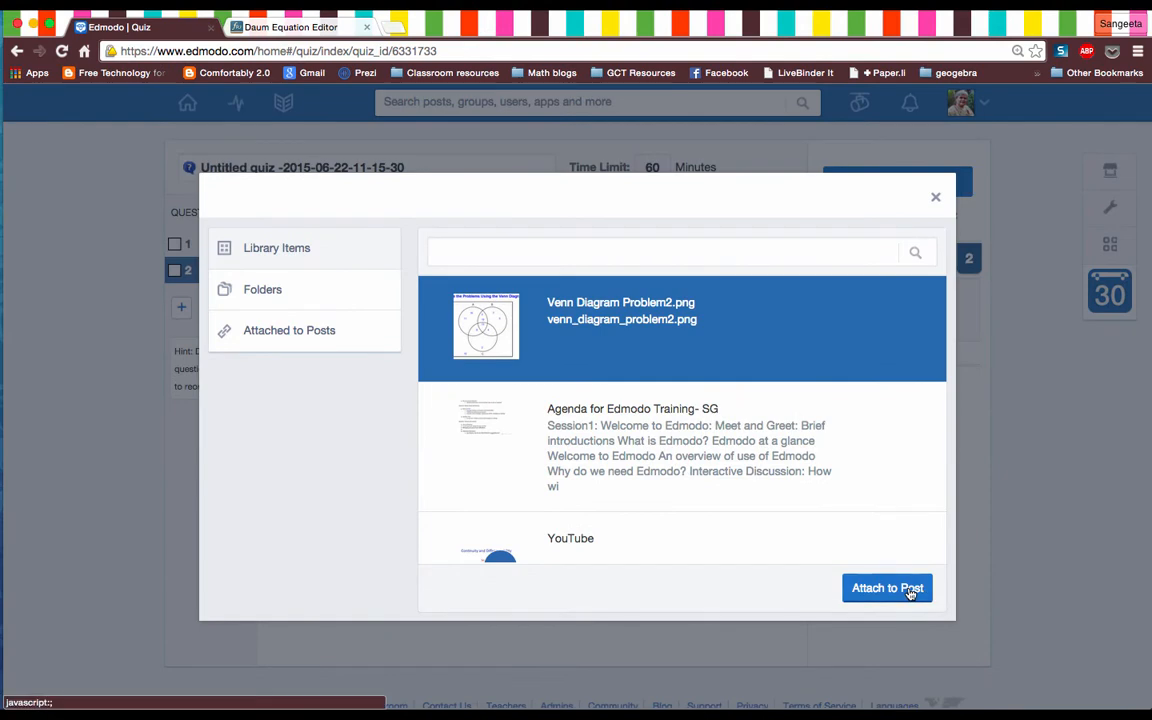
click(910, 592)
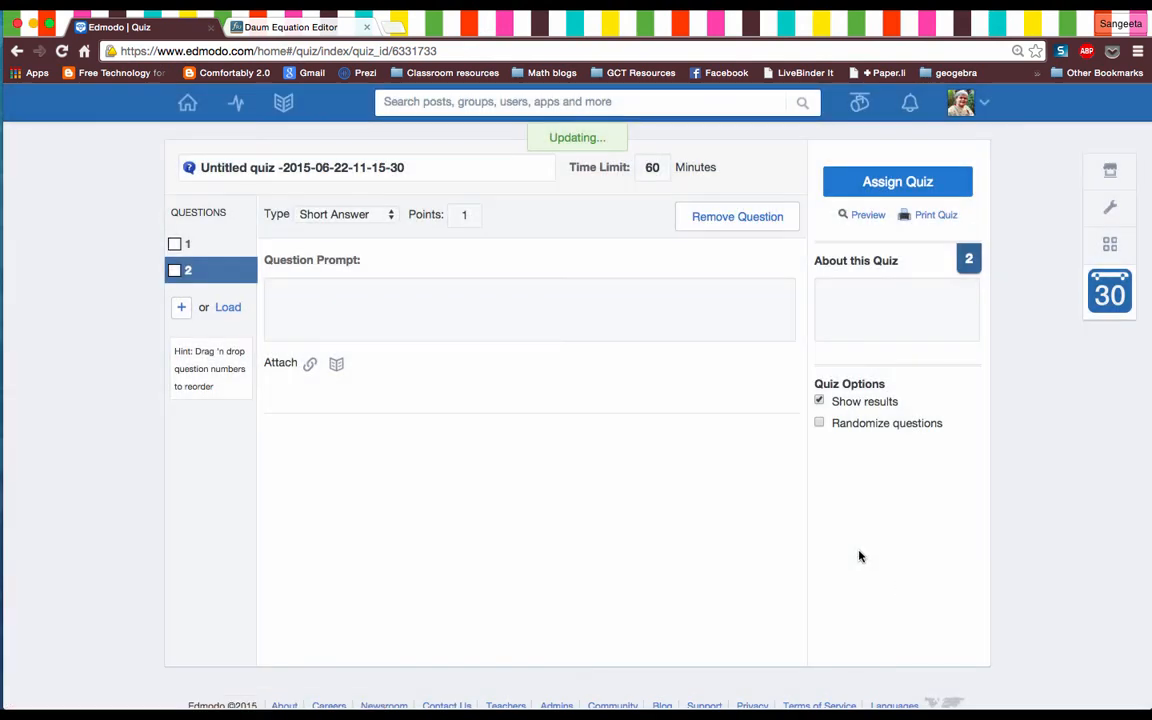
click(287, 300)
text(Find)
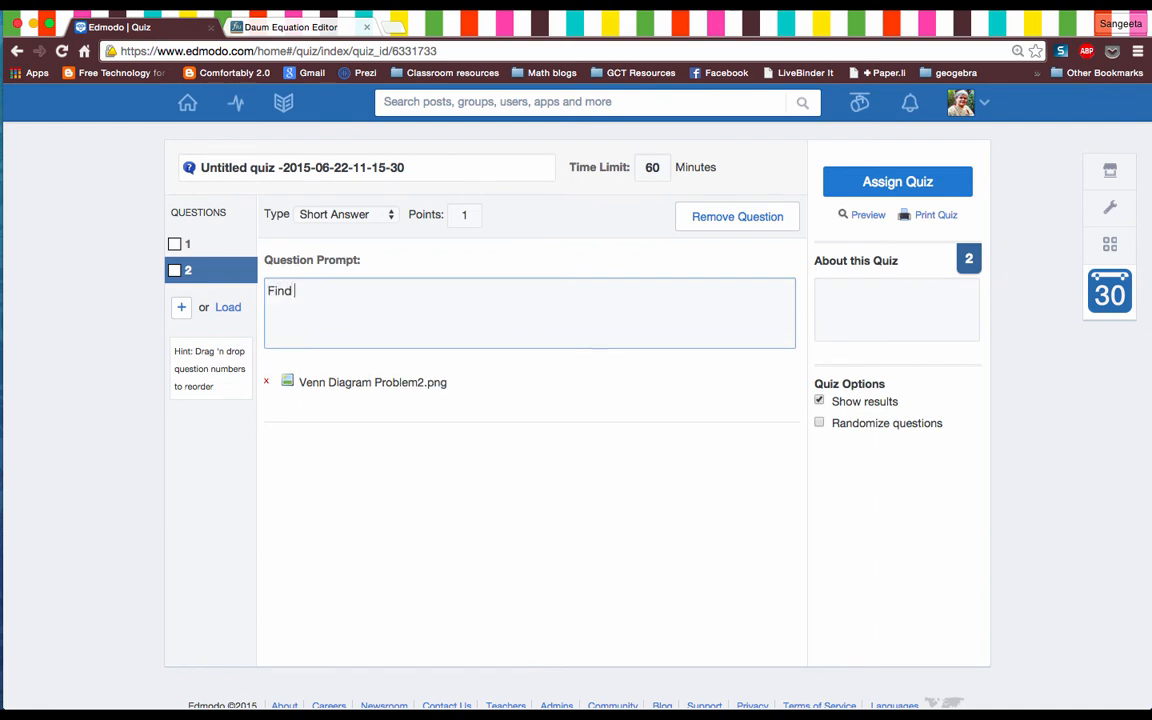
Switch to Daum Equation Editor, delete the old equation and build the set expression (A∪B)∩C.
click(331, 30)
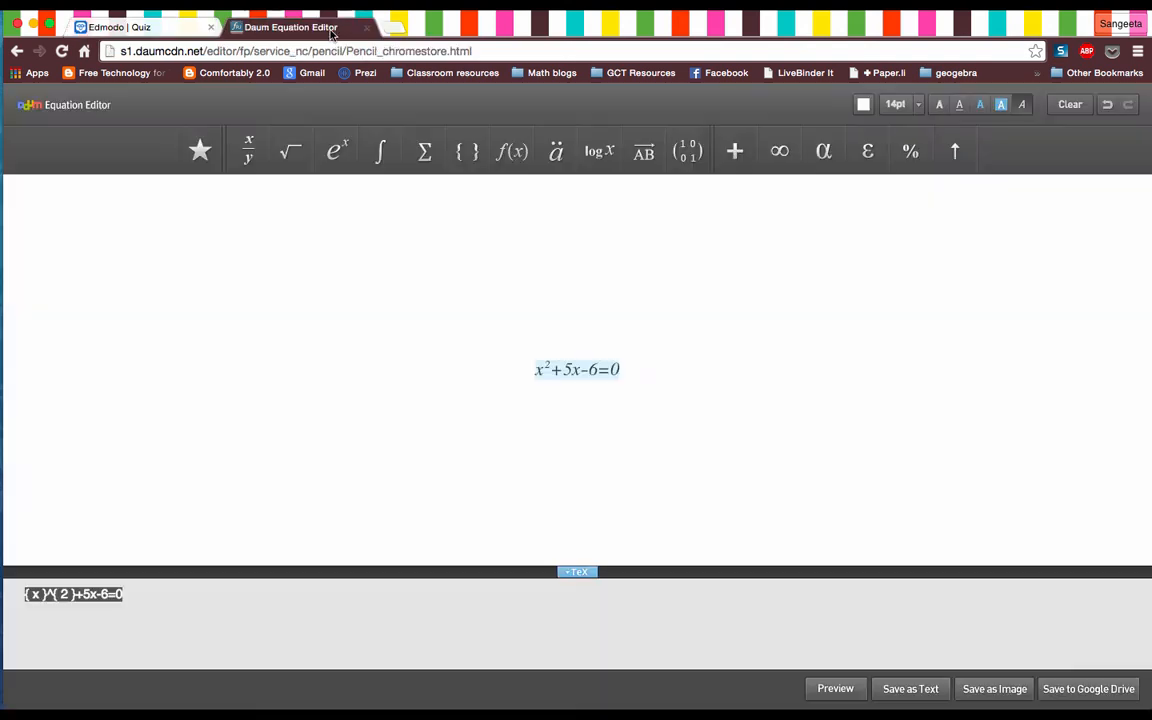
key(Delete)
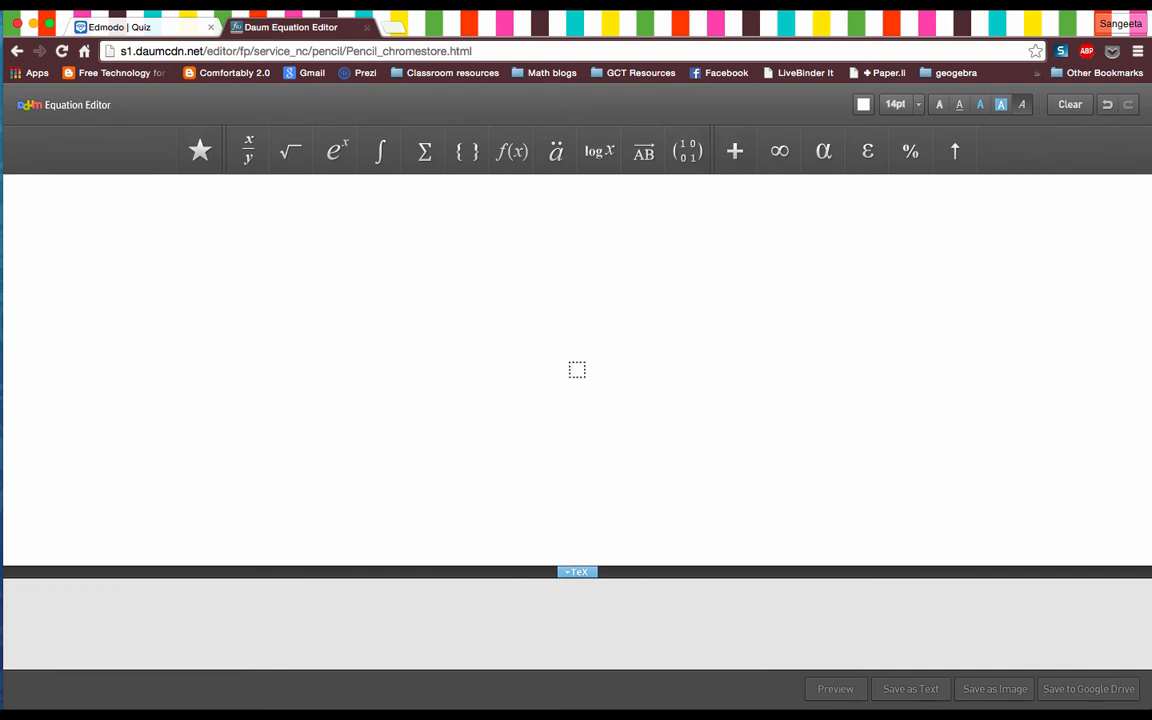
click(467, 152)
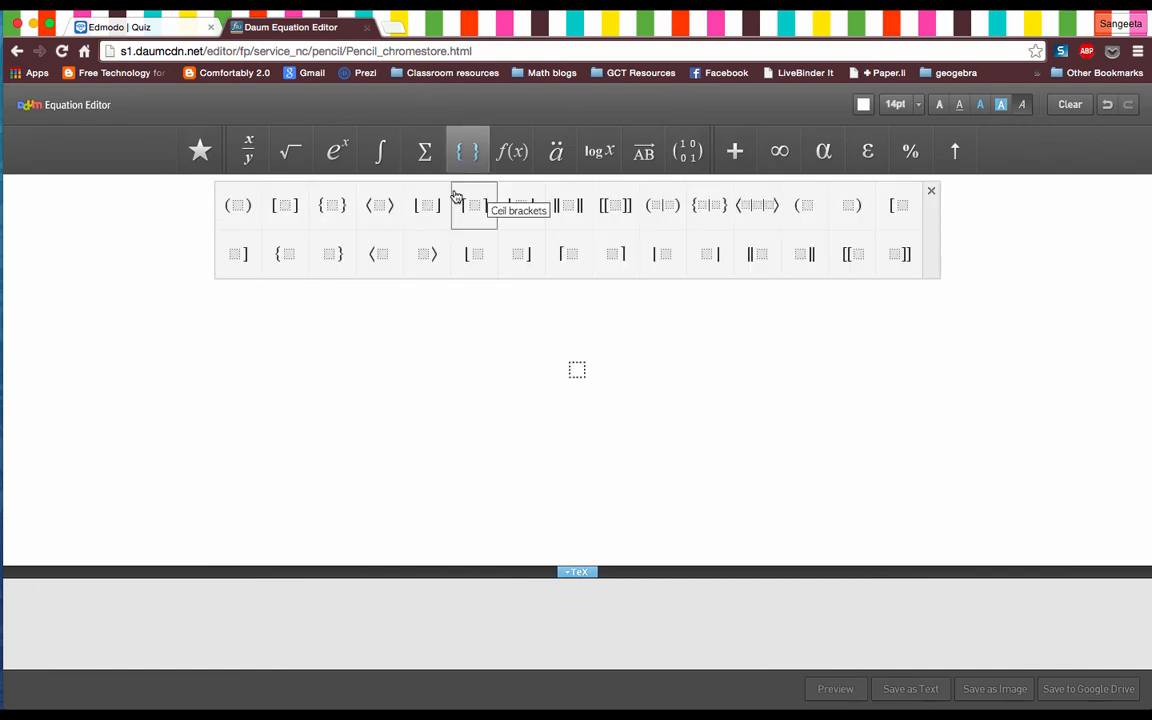
click(247, 207)
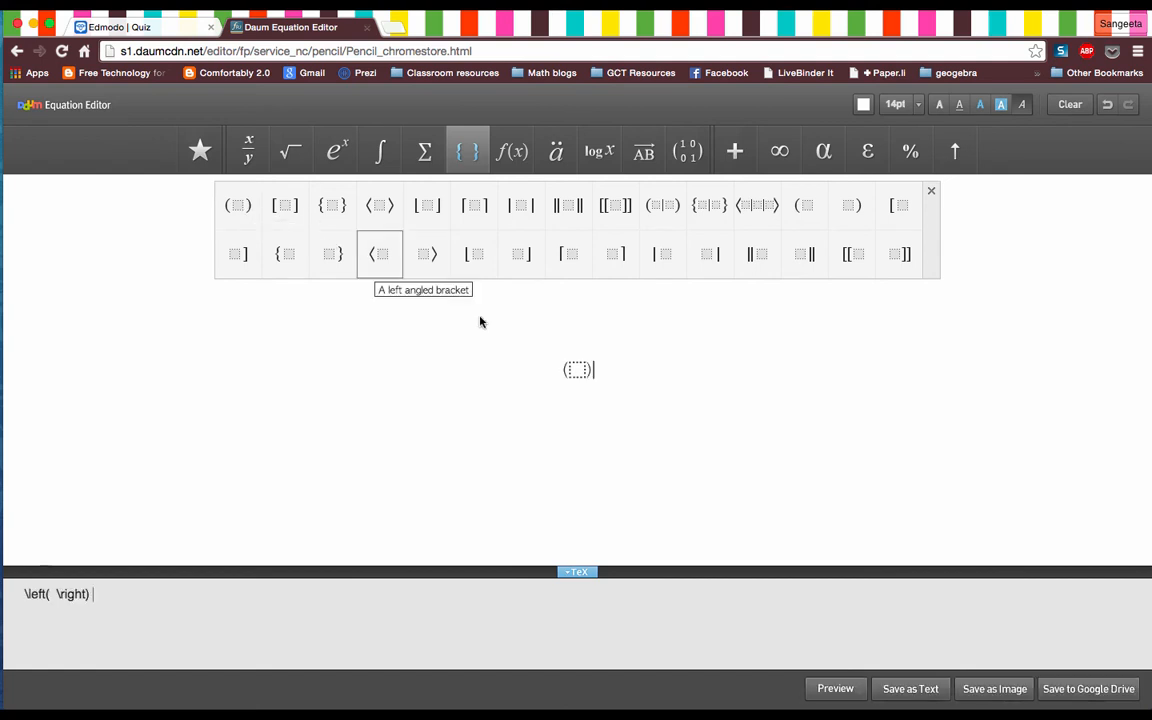
click(580, 375)
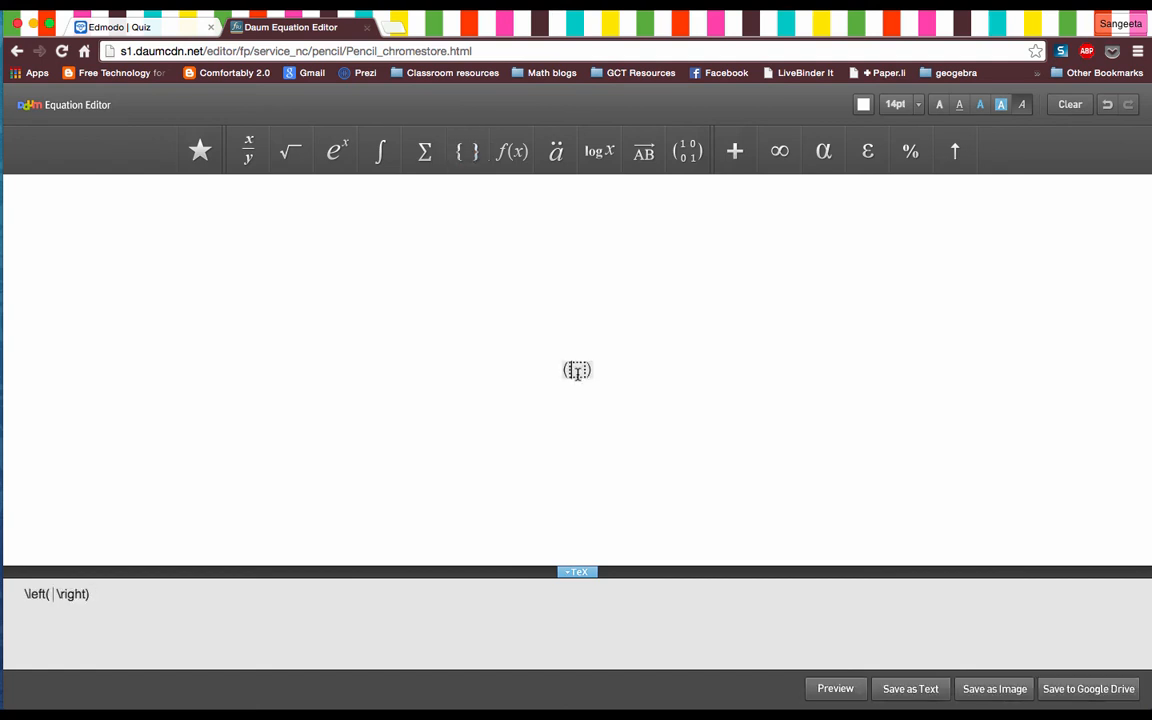
text(A)
click(735, 151)
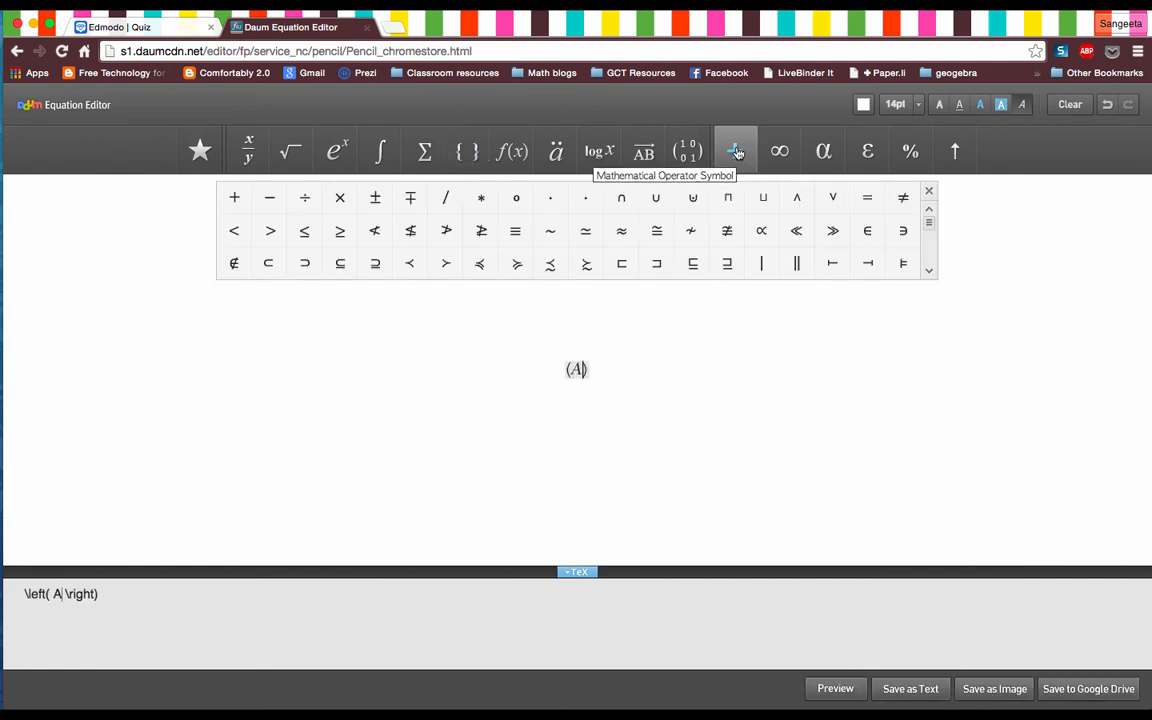
click(659, 198)
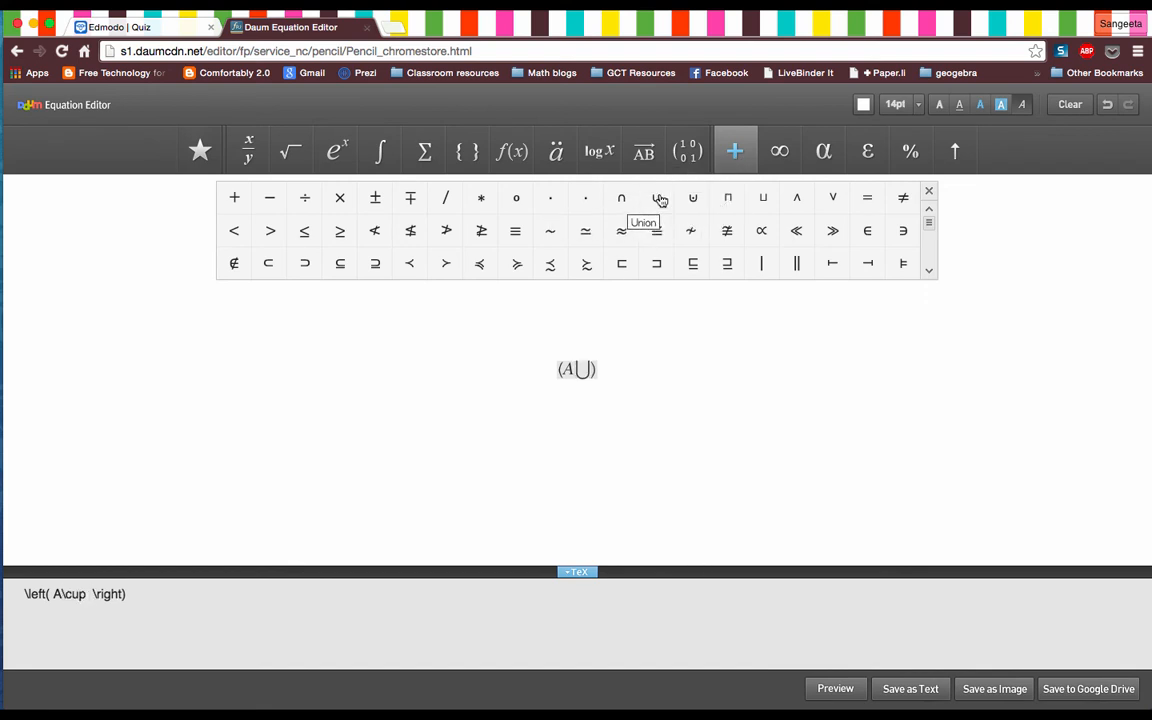
text(B)
key(Right)
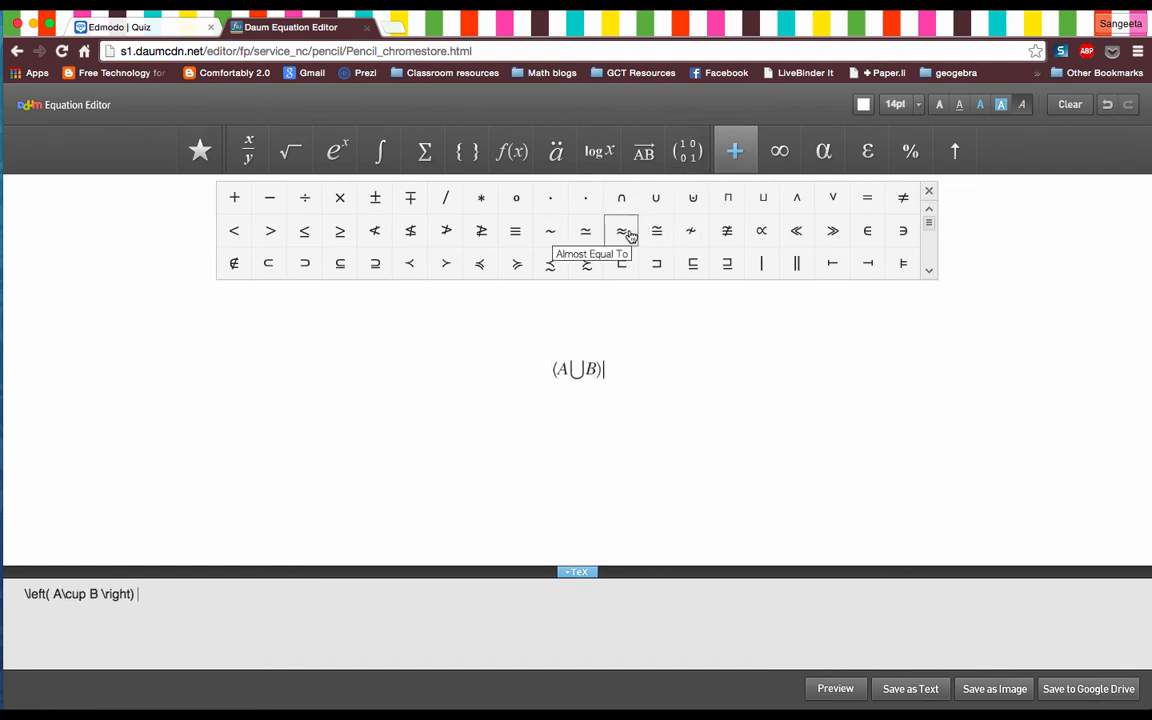
click(623, 198)
text(C)
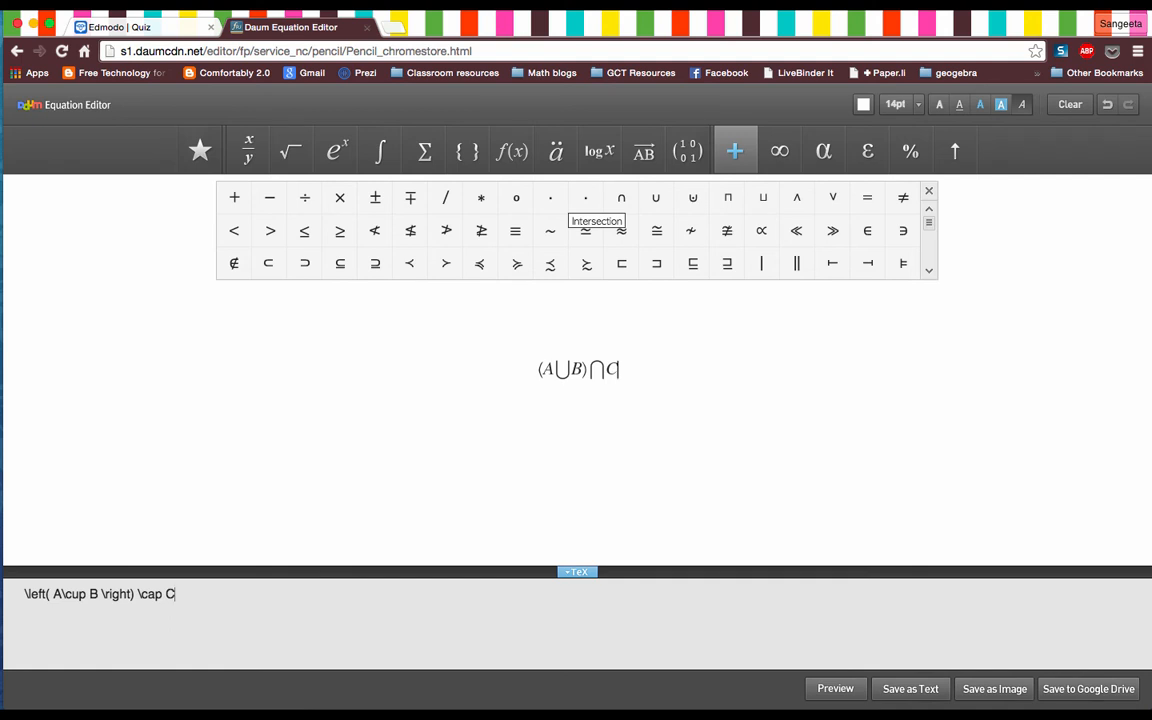
Copy the set expression into the Edmodo question 2 prompt after "Find", enclosed between [math] and [/math] tags.
drag(534, 369, 640, 372)
key(super+c)
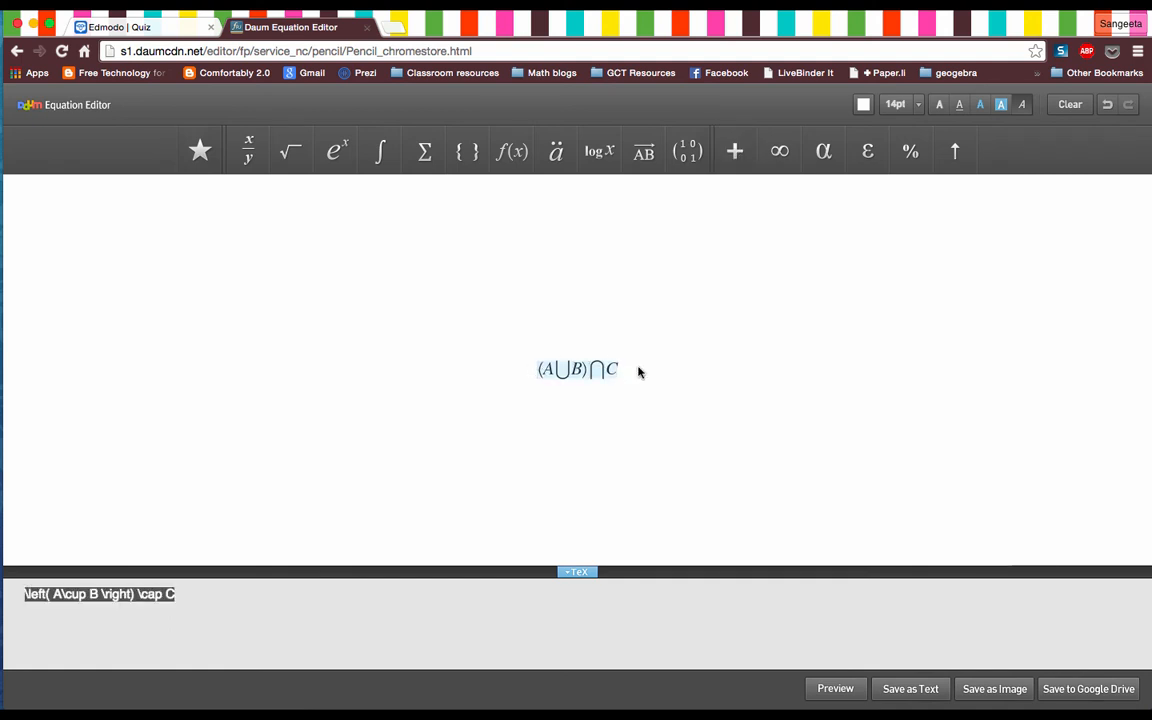
click(145, 29)
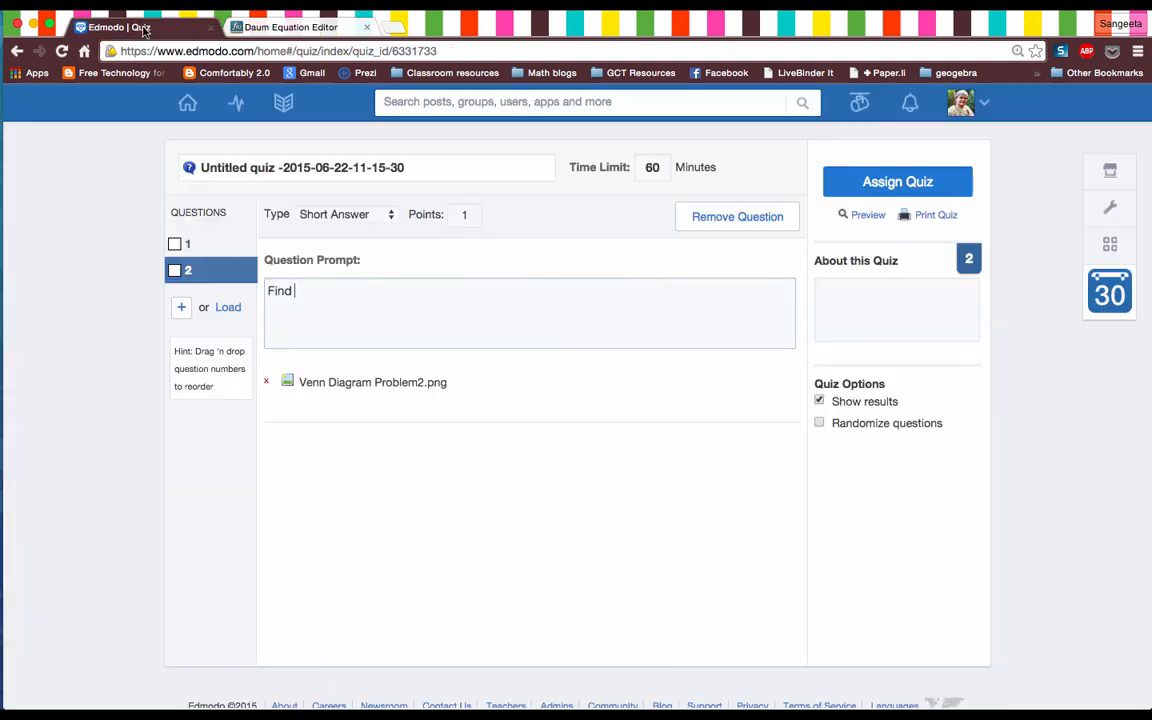
text([)
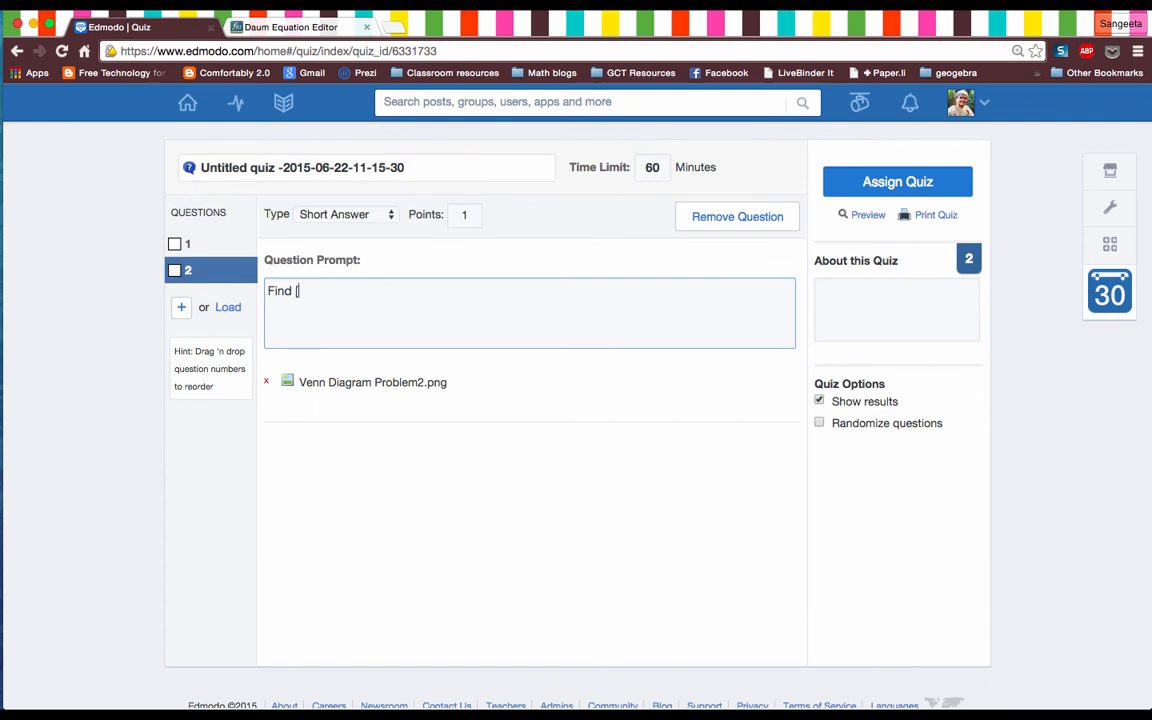
text(math])
key(super+v)
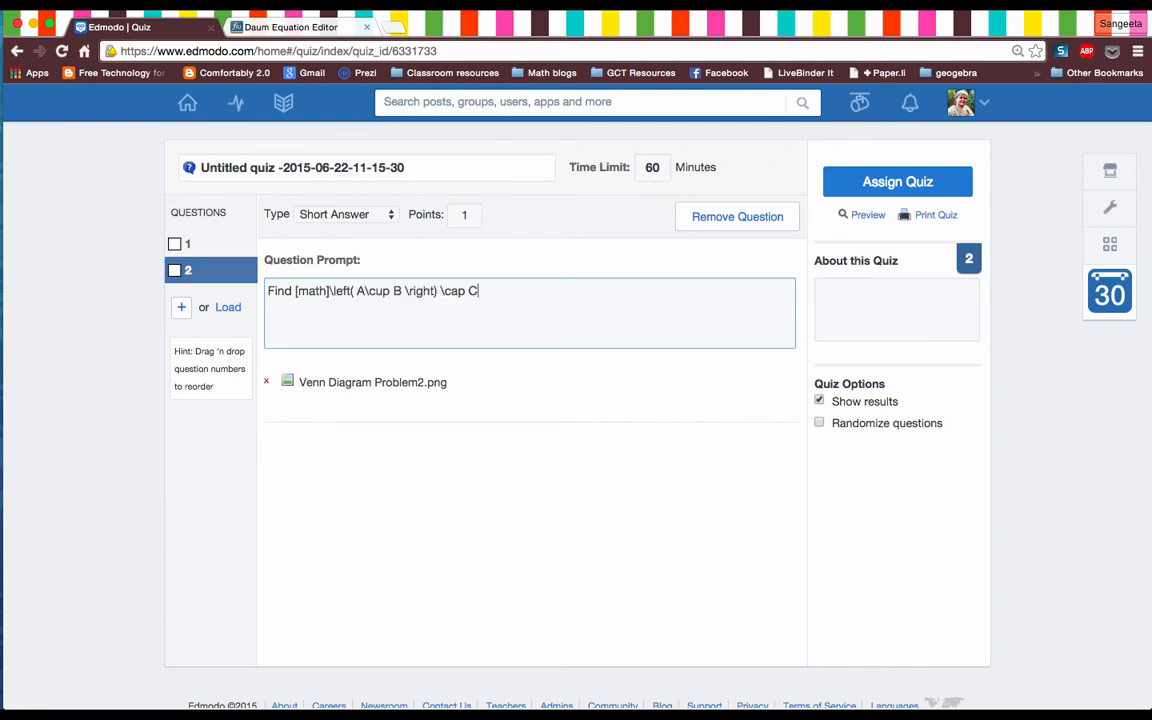
text([/math])
Preview the quiz, start it to check question 2's expression and its attached Venn diagram image, and end the preview.
click(868, 217)
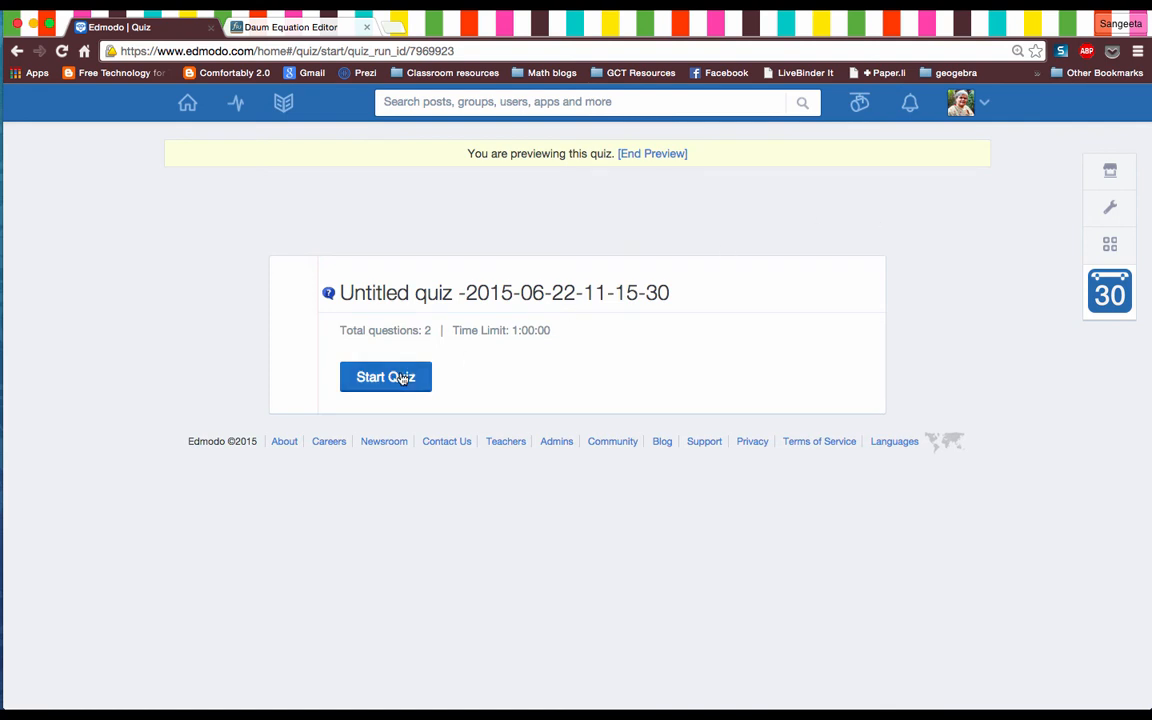
click(386, 377)
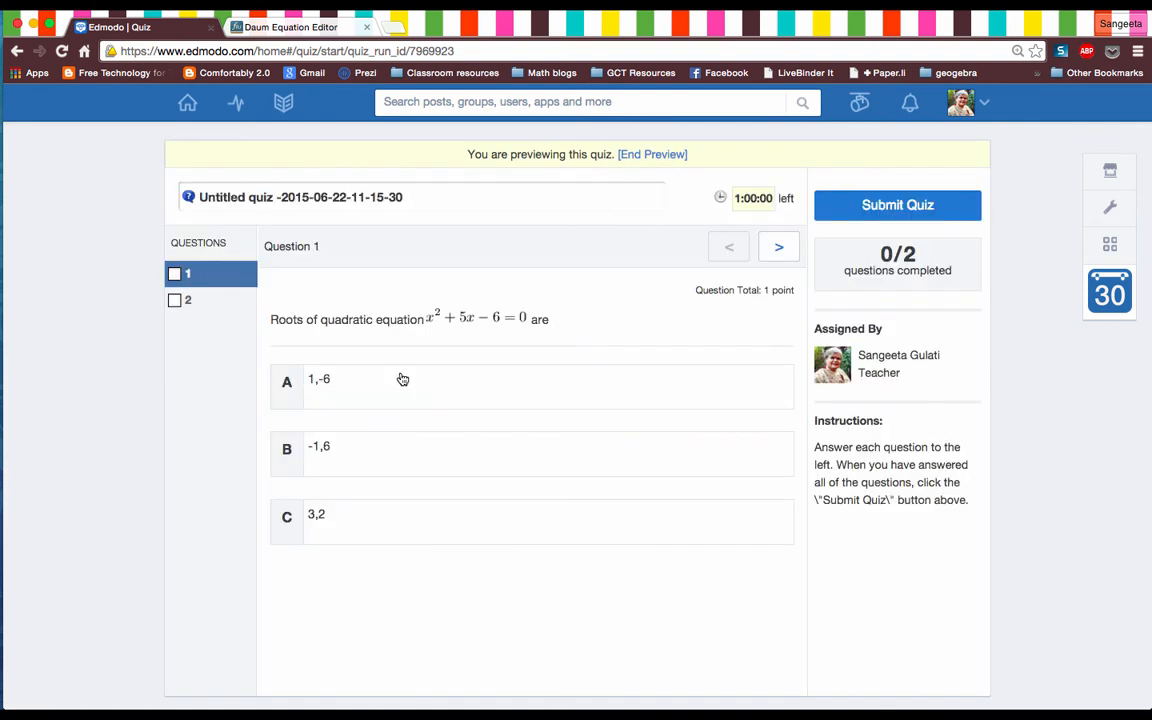
click(182, 303)
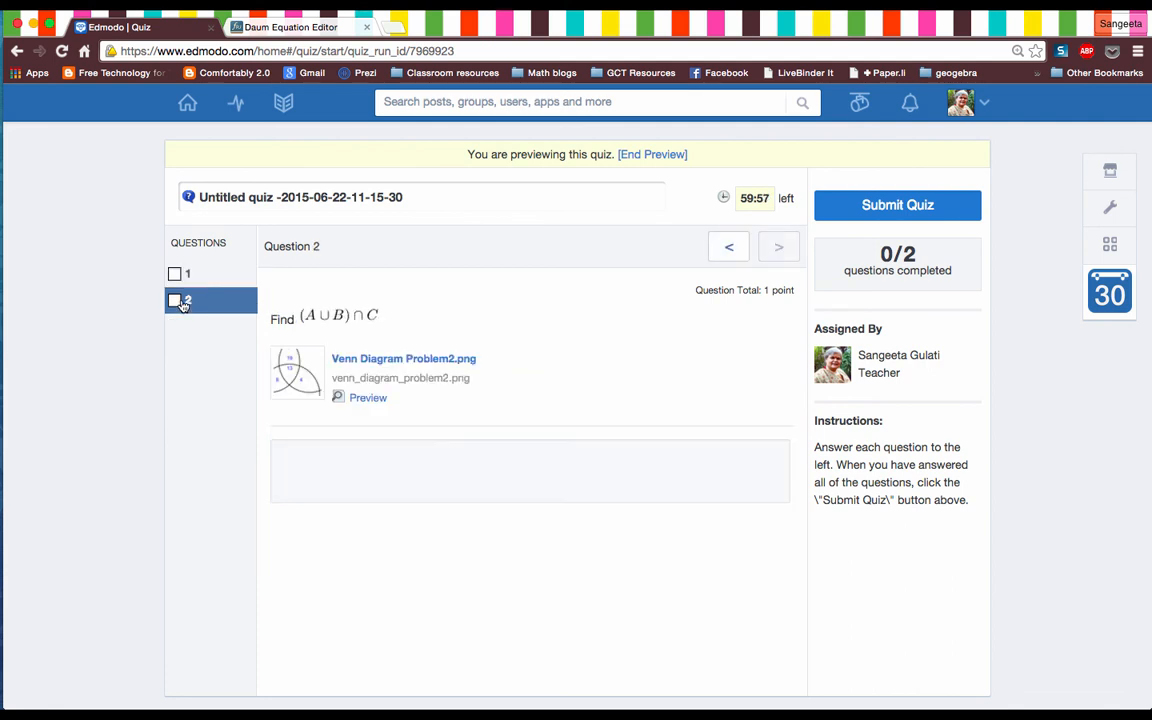
click(386, 360)
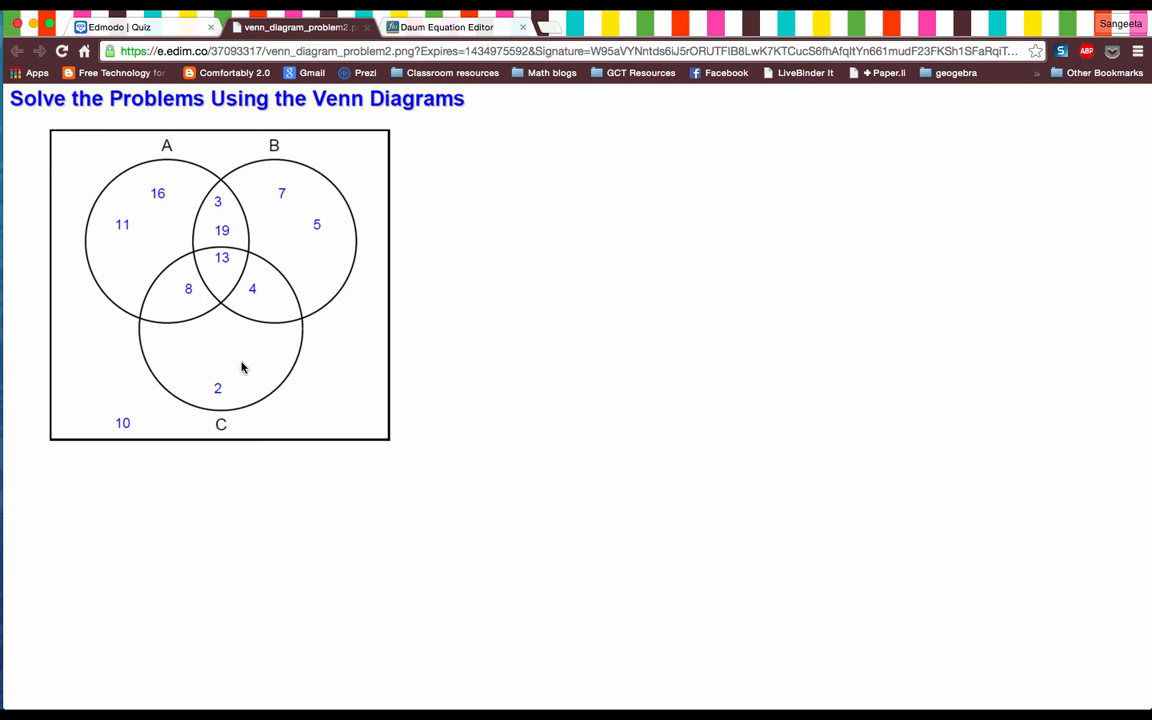
click(155, 32)
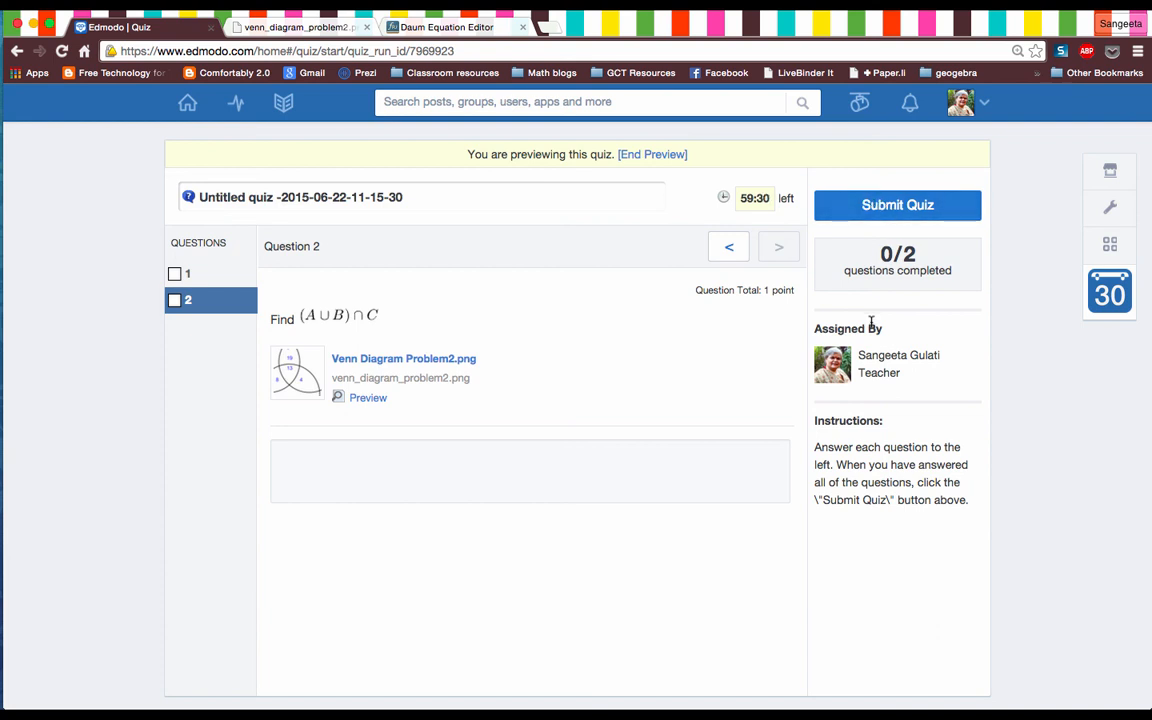
click(660, 156)
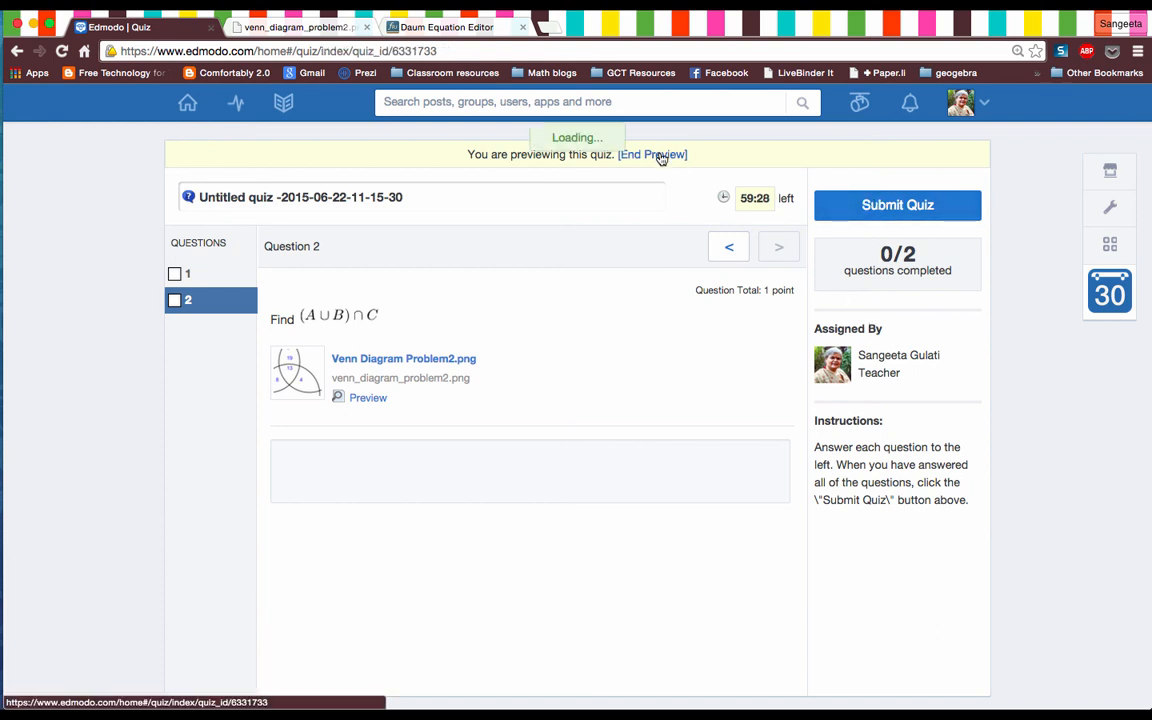